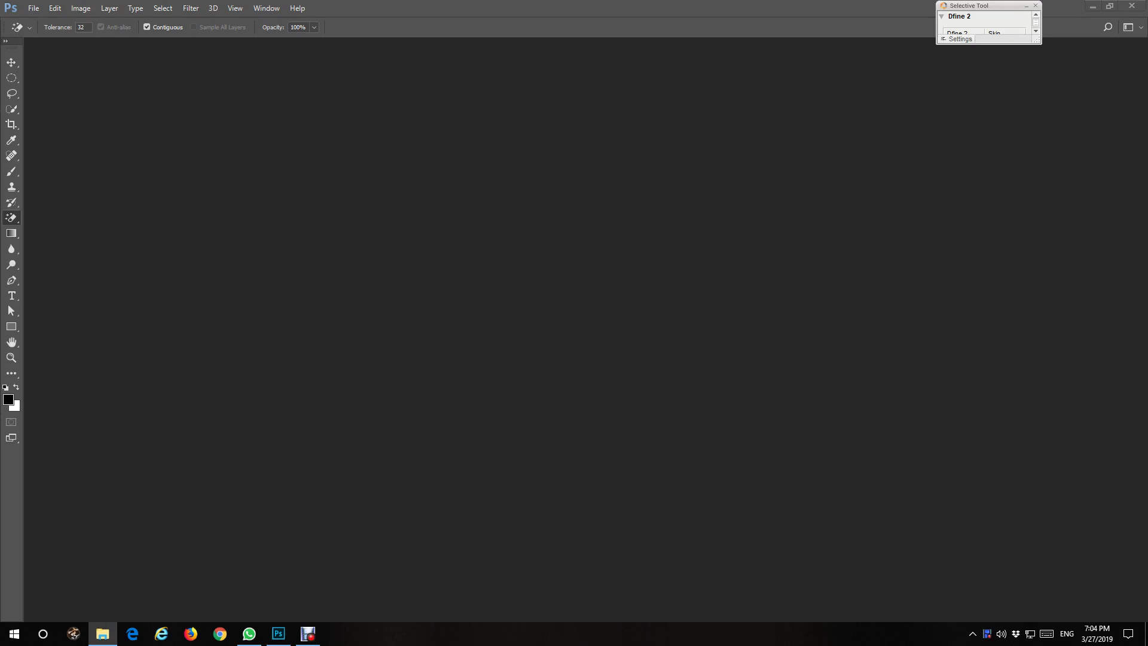
# Step: Load the negative DSC_7759.NEF through Camera Raw and open it as a Photoshop document
pyautogui.moveTo(576, 377); pyautogui.dragTo(479, 396)
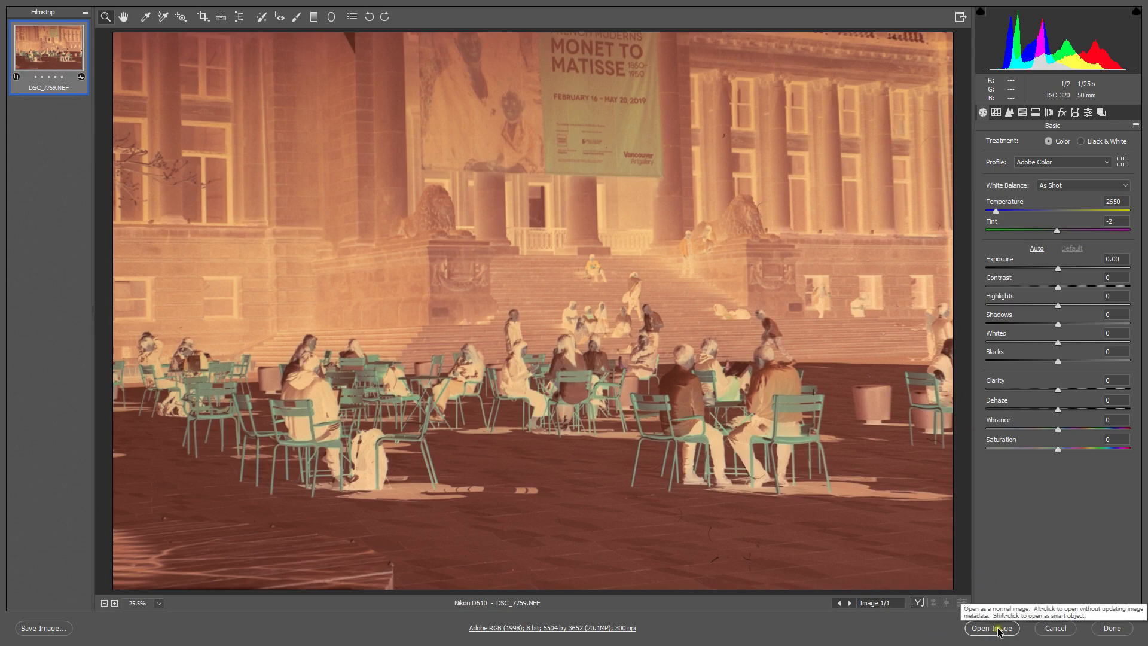
pyautogui.click(1112, 628)
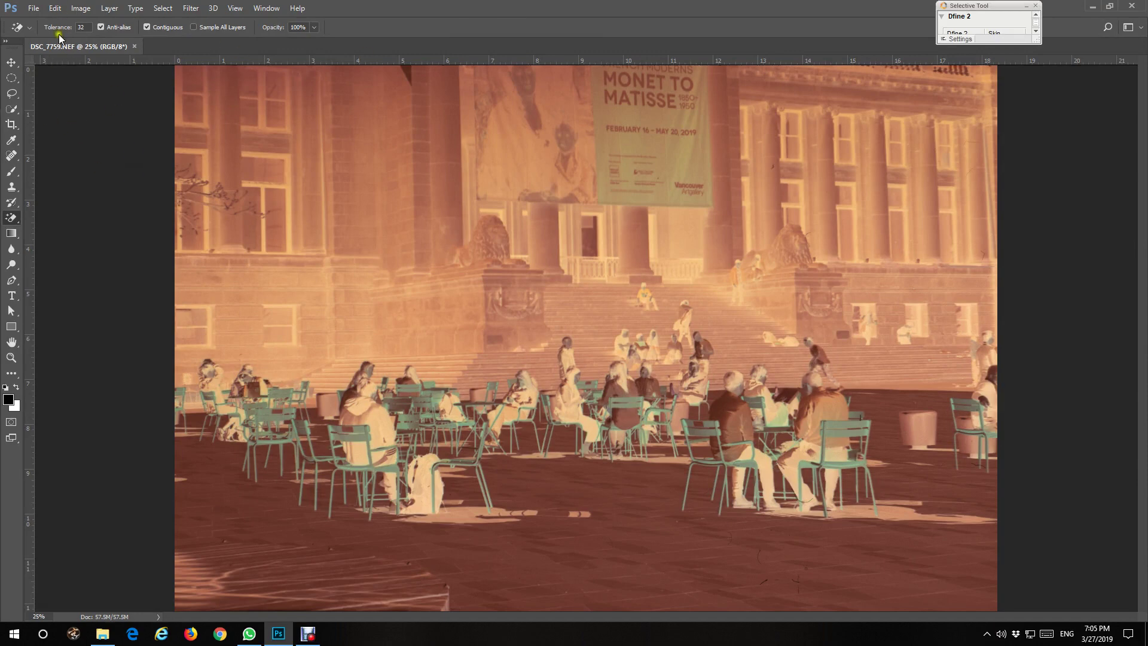
# Step: Invert the orange negative scan into a positive image
pyautogui.click(84, 10)
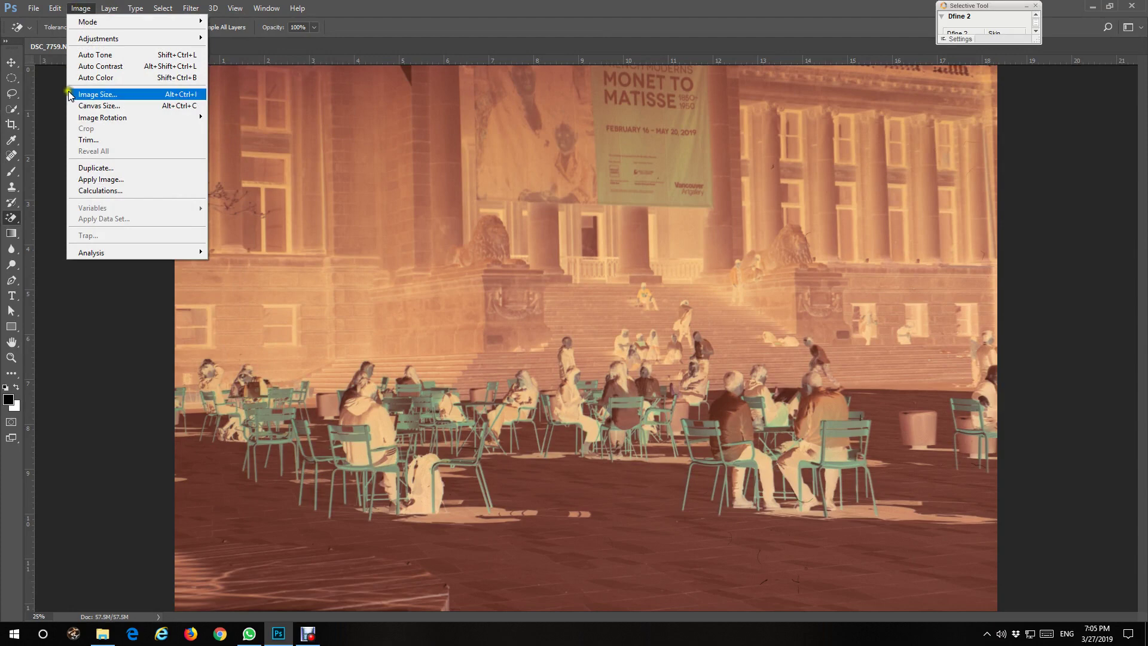
pyautogui.click(154, 38)
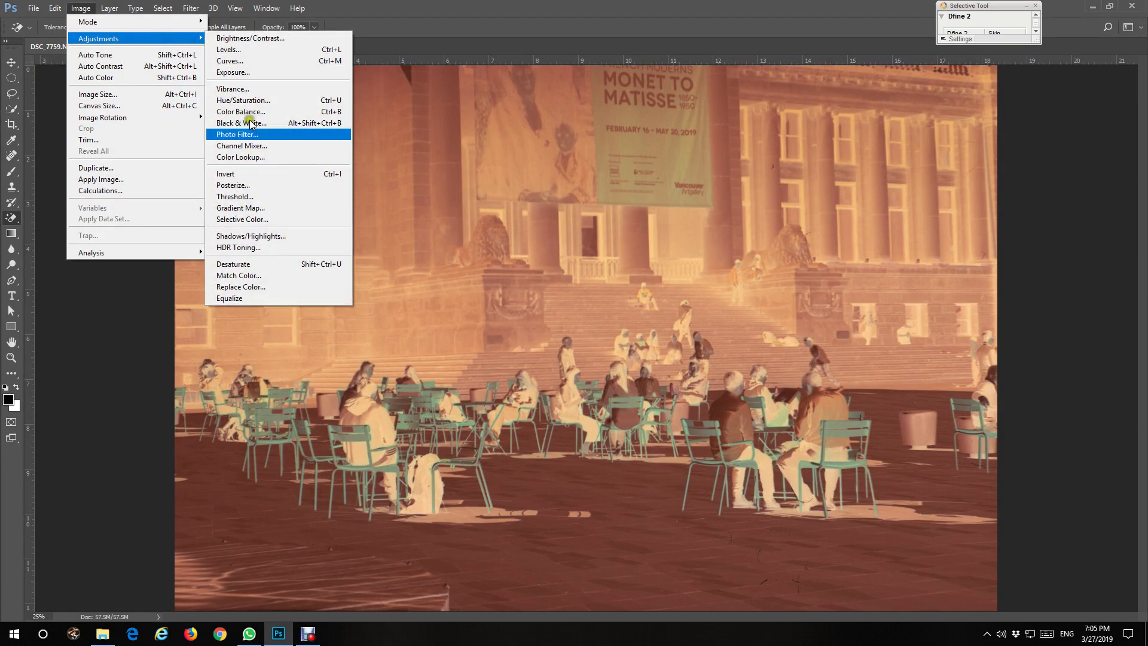
pyautogui.click(237, 174)
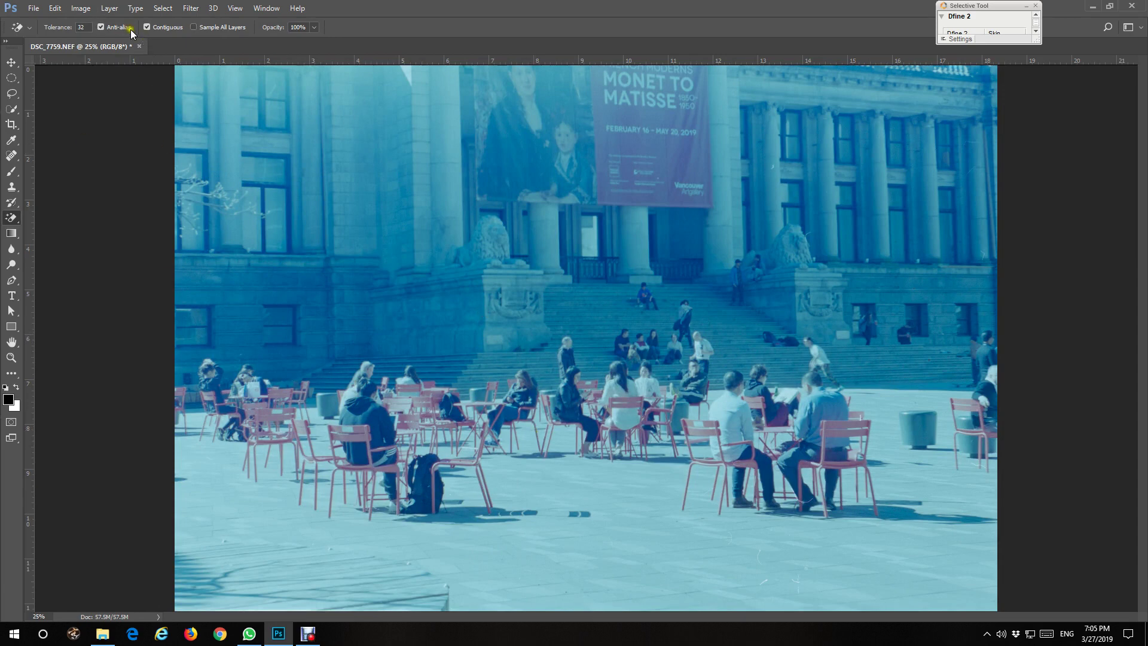
# Step: Apply Auto Color and Auto Tone to clear the blue cast
pyautogui.click(82, 9)
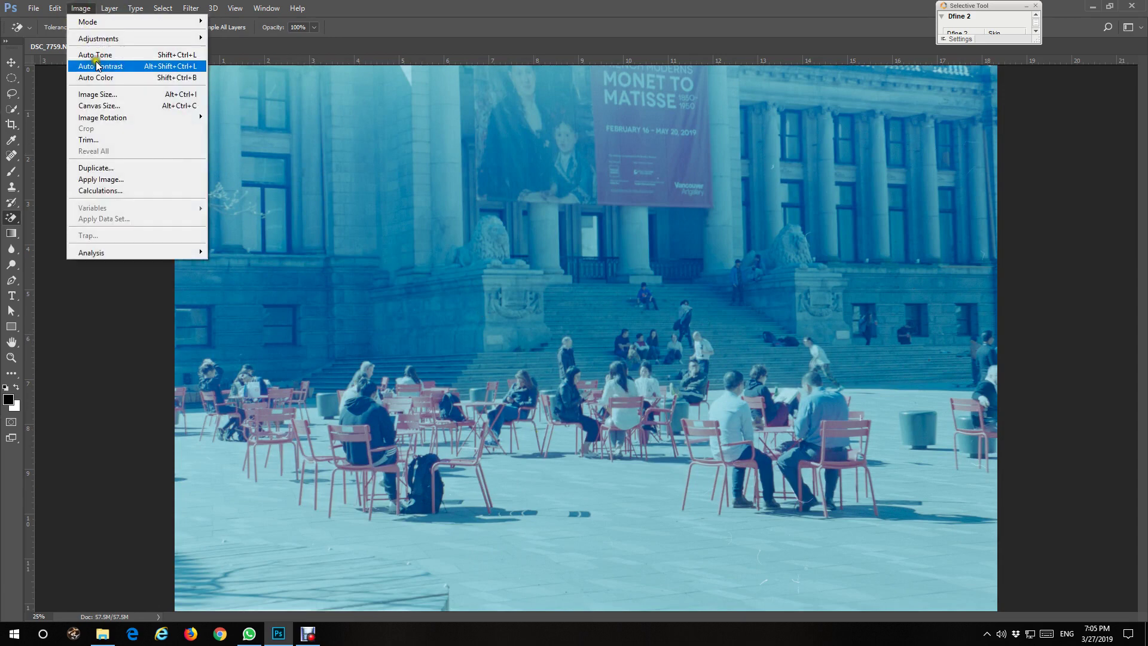
pyautogui.click(122, 78)
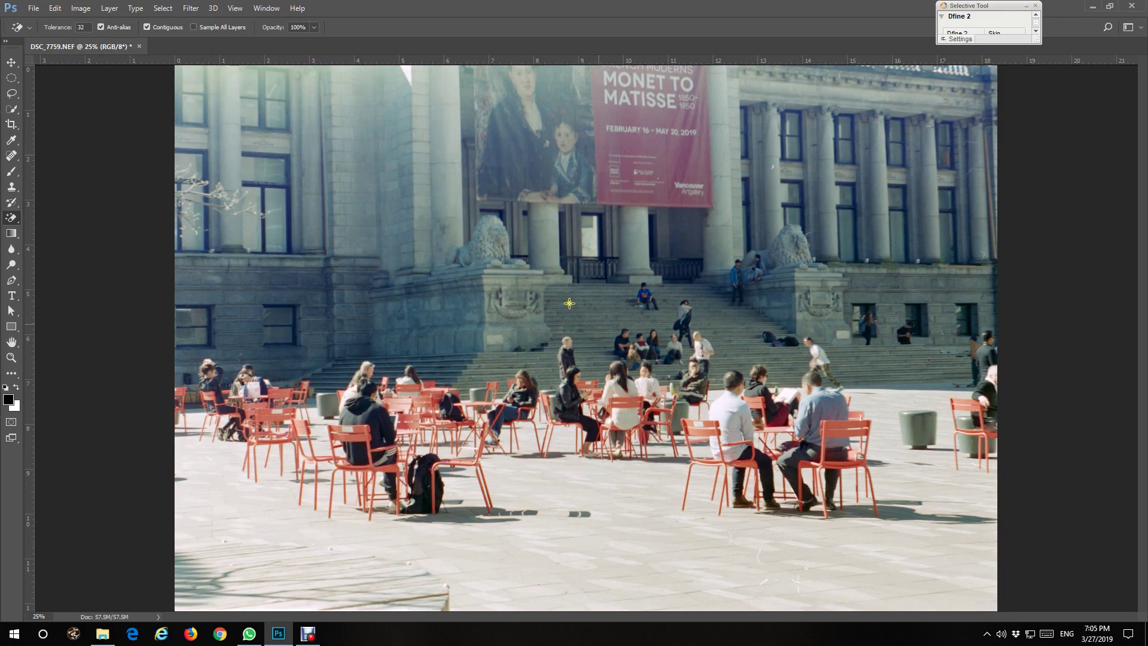
pyautogui.click(82, 8)
pyautogui.click(123, 52)
# Step: In the Camera Raw filter, set Exposure -1.95, Contrast +3, Highlights -13, and sample white balance (Temperature +6, Tint +38)
pyautogui.click(191, 8)
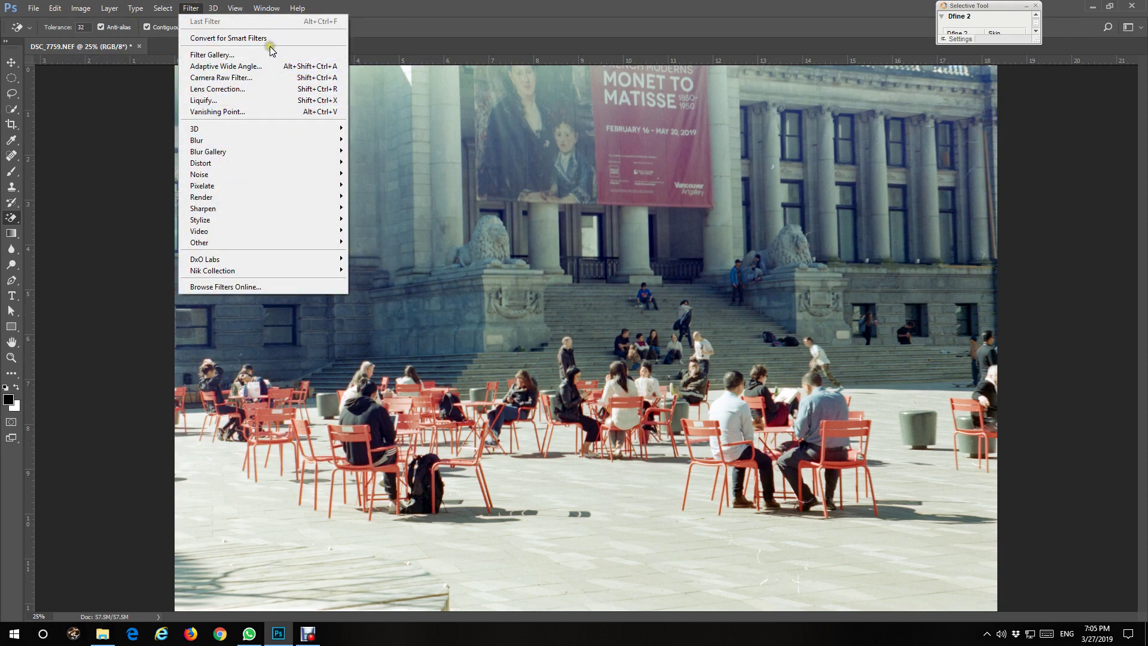
pyautogui.click(247, 82)
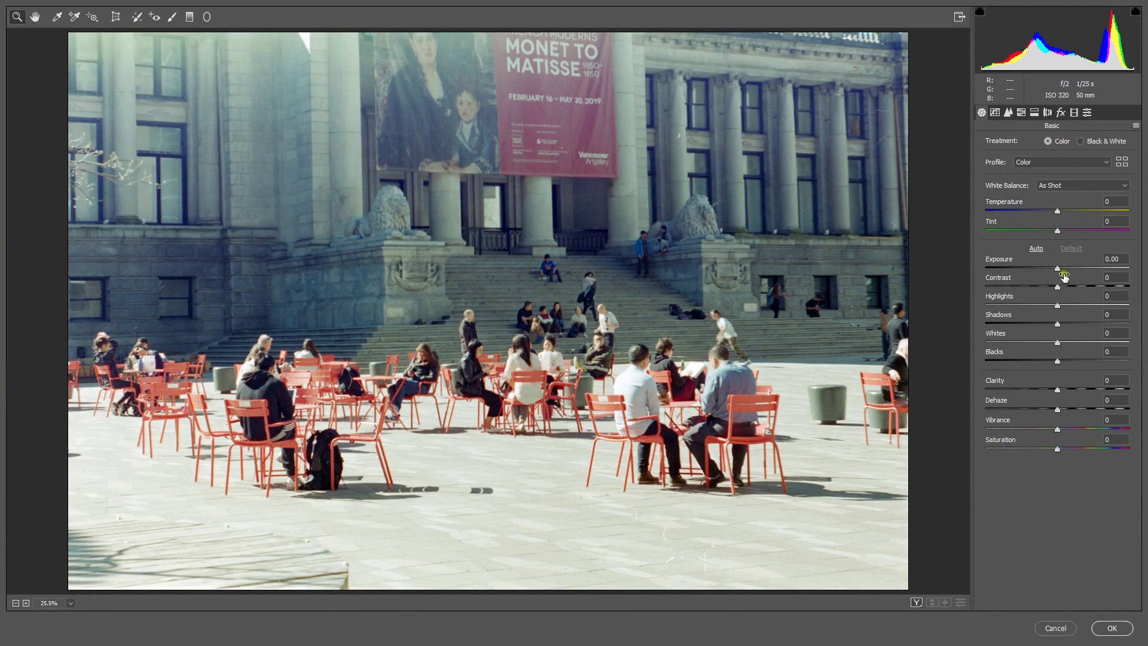
pyautogui.moveTo(1058, 268); pyautogui.dragTo(1030, 265)
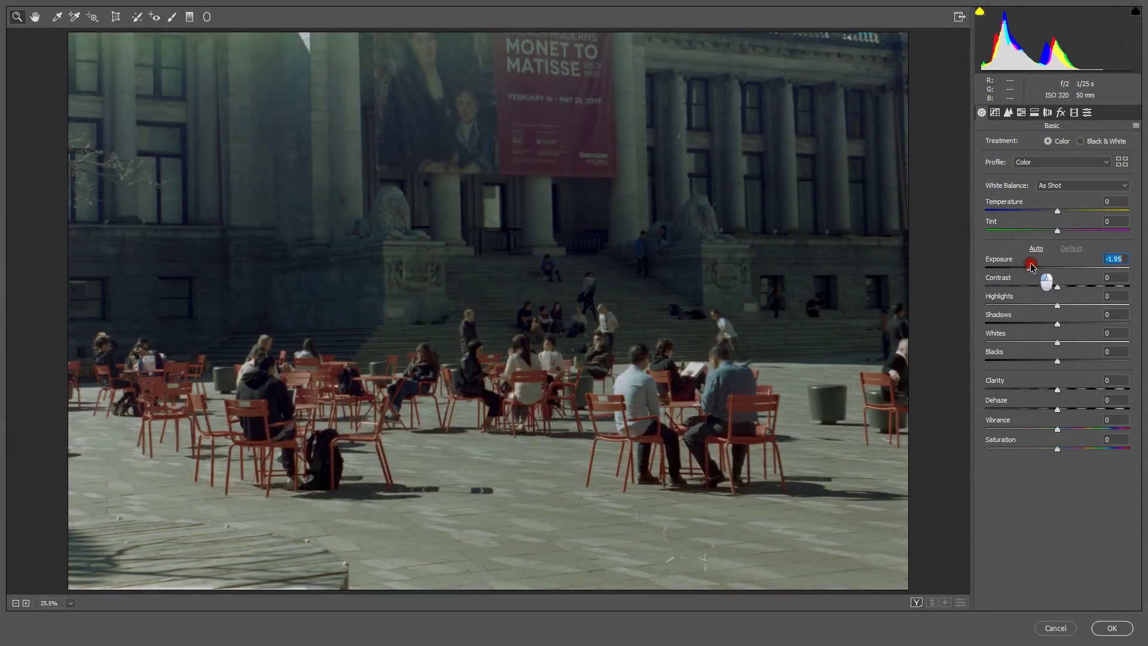
pyautogui.moveTo(1057, 287); pyautogui.dragTo(1059, 282)
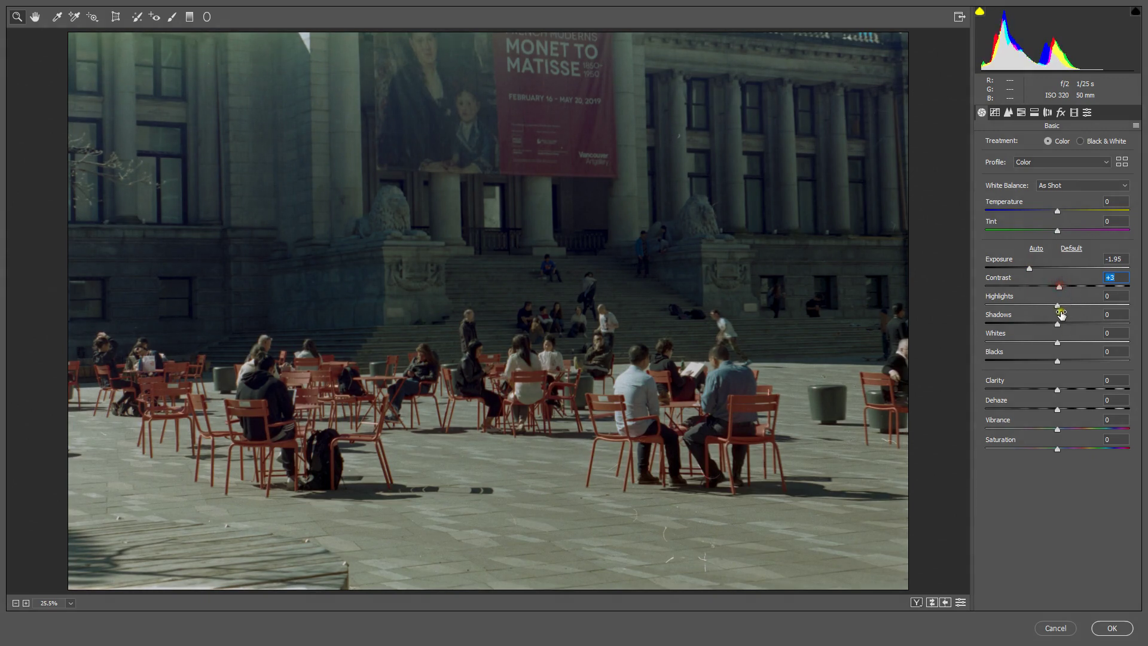
pyautogui.moveTo(1057, 305); pyautogui.dragTo(1047, 305)
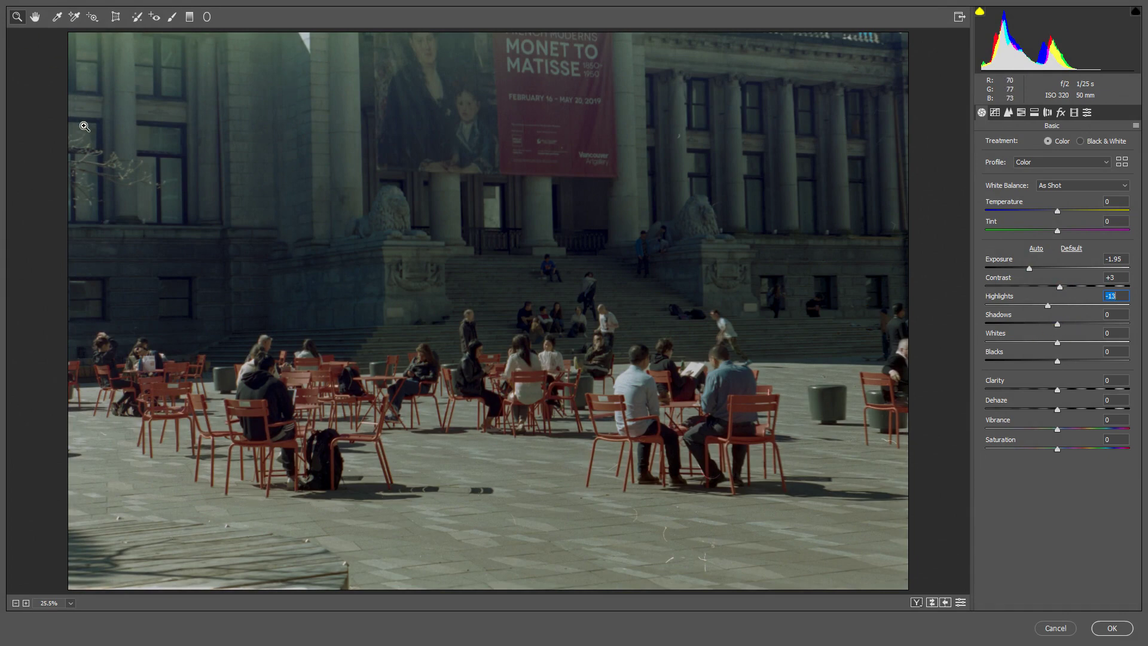
pyautogui.click(59, 17)
pyautogui.click(354, 119)
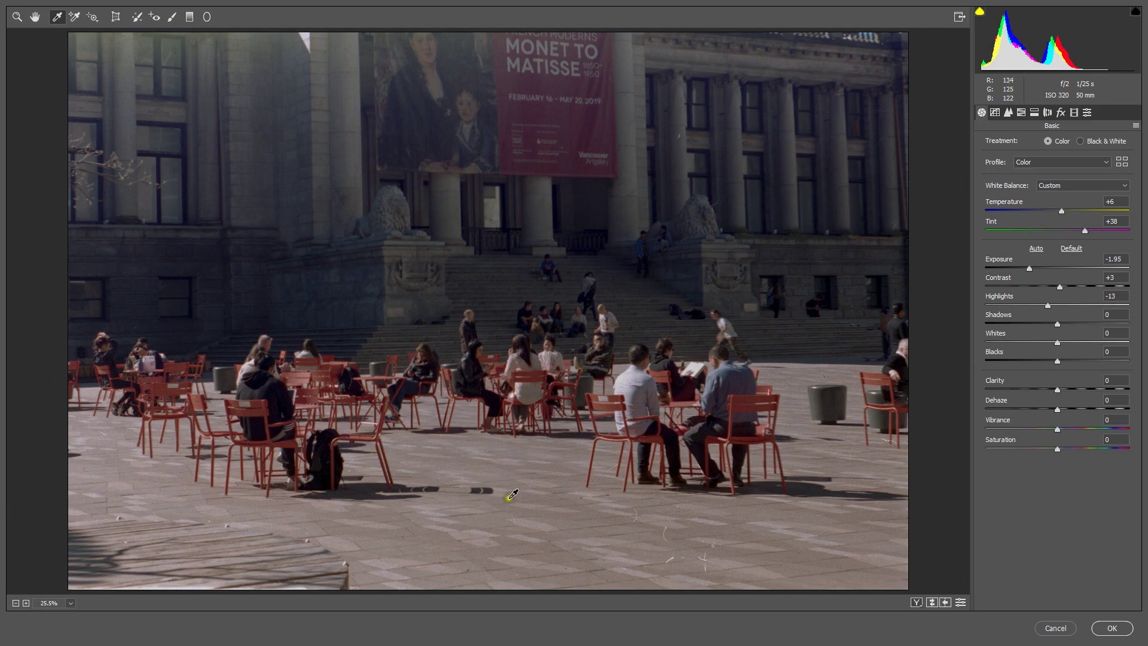
# Step: Resample white balance on several neutral spots to reach Temperature +4, Tint +37
pyautogui.click(419, 545)
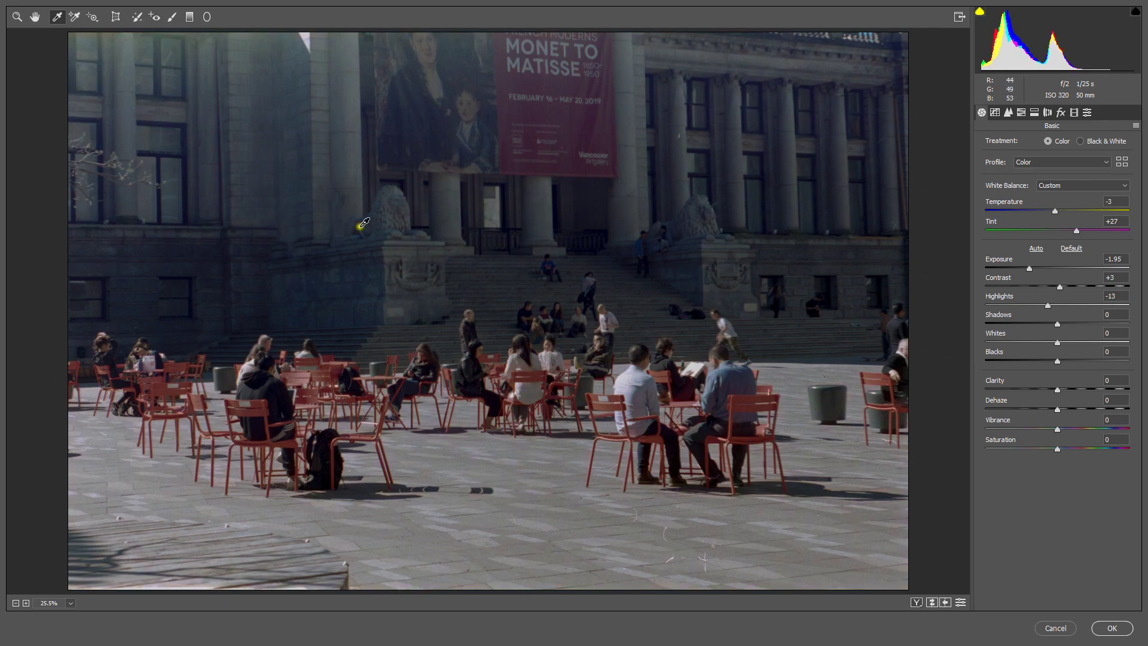
pyautogui.click(353, 104)
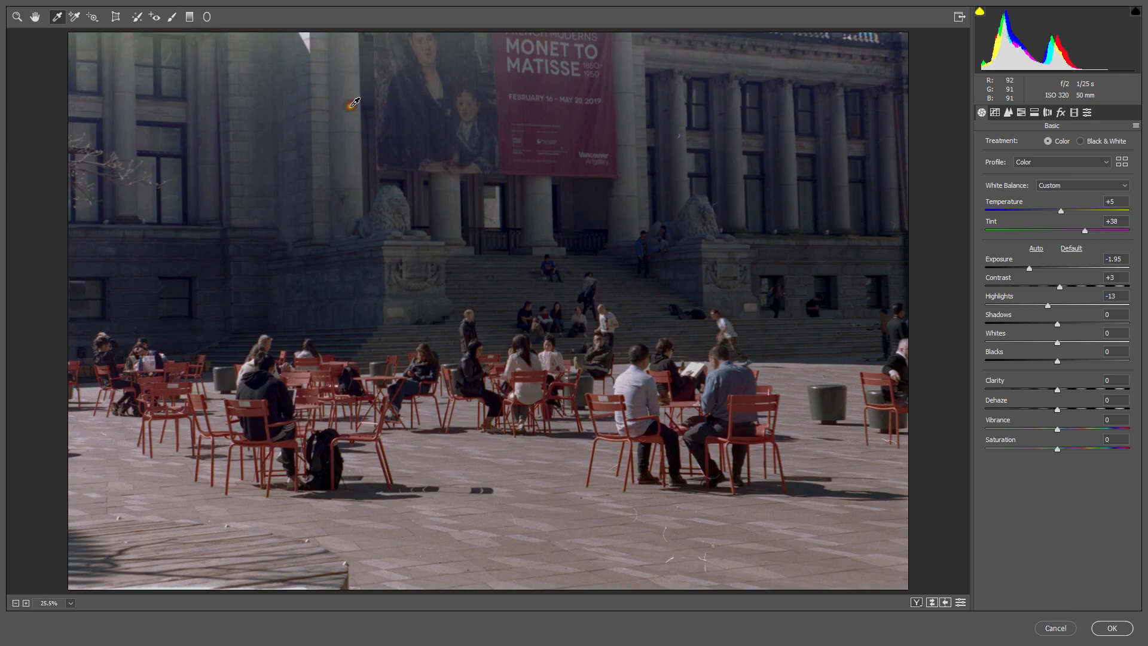
pyautogui.click(198, 144)
pyautogui.click(329, 104)
pyautogui.click(471, 248)
pyautogui.click(34, 17)
# Step: Set Shadows +6, Whites +22 and Blacks -8 in the Basic panel
pyautogui.moveTo(1059, 326); pyautogui.dragTo(1062, 338)
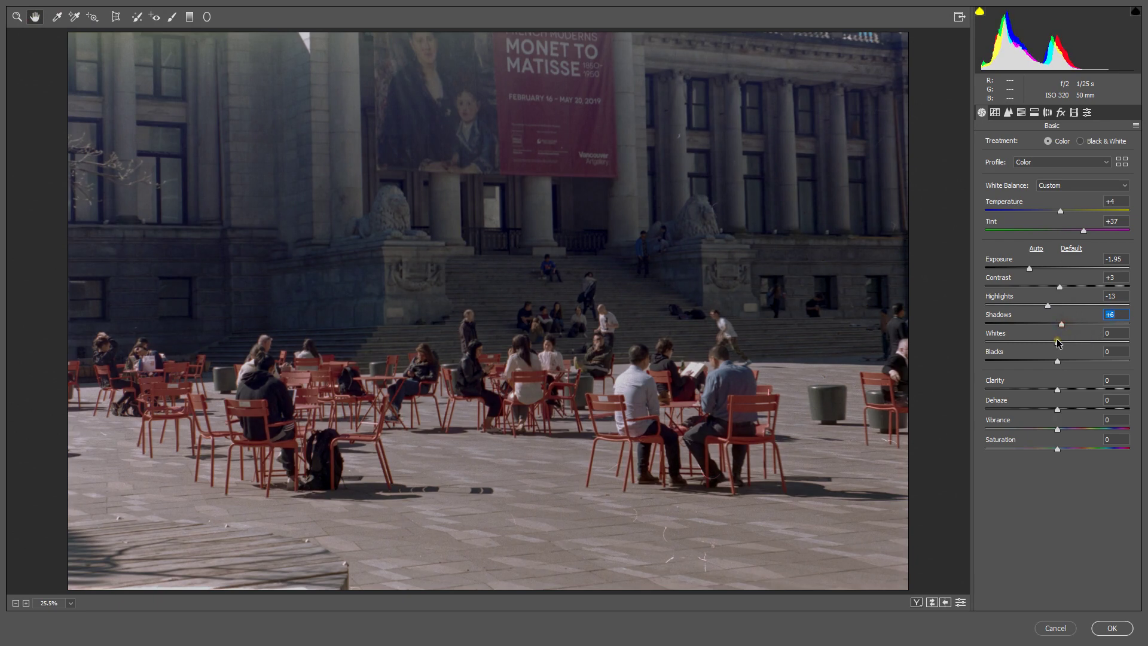
pyautogui.moveTo(1058, 341)
pyautogui.mouseDown()
pyautogui.moveTo(1084, 336)
pyautogui.moveTo(1052, 361)
pyautogui.moveTo(1065, 411)
pyautogui.mouseUp()
pyautogui.click(1057, 390)
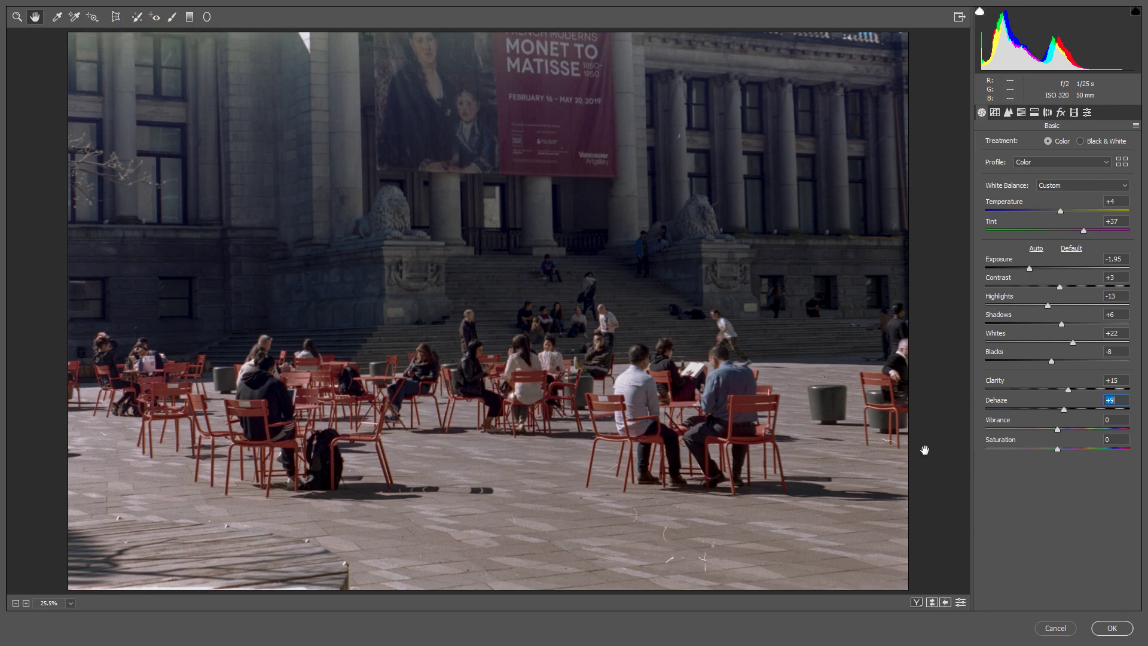
# Step: Lift the parametric tone curve (Highlights +13, Lights +11, Darks +8) and apply the Camera Raw edits
pyautogui.click(995, 113)
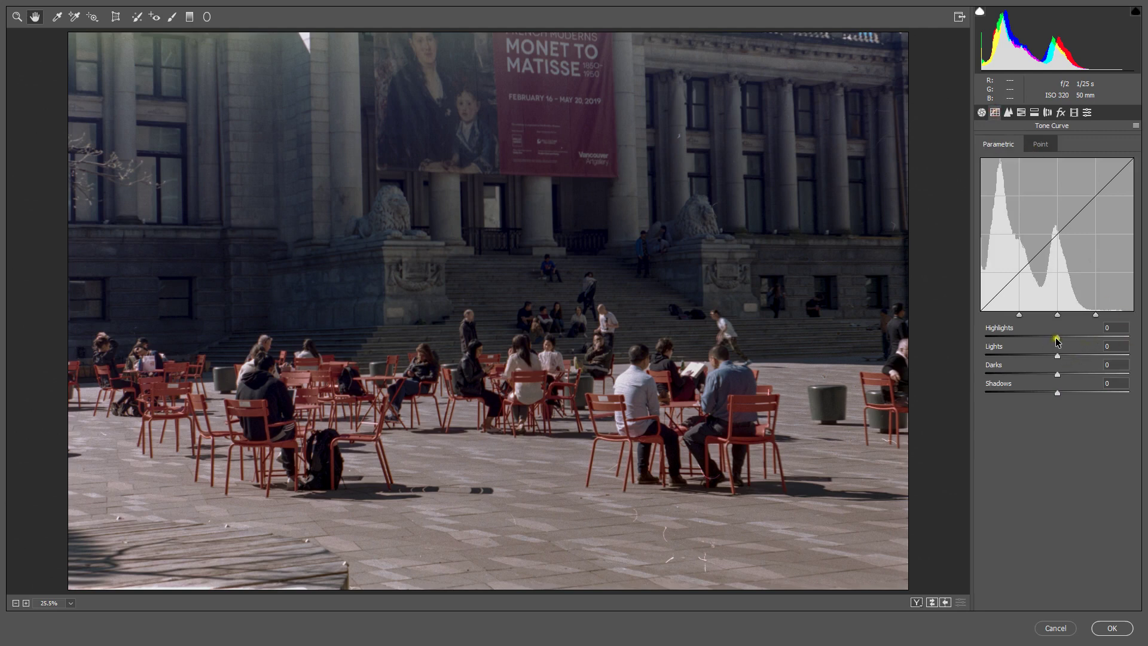
pyautogui.moveTo(1058, 339)
pyautogui.mouseDown()
pyautogui.moveTo(1073, 333)
pyautogui.moveTo(1053, 356)
pyautogui.moveTo(1040, 354)
pyautogui.moveTo(1080, 348)
pyautogui.moveTo(1048, 377)
pyautogui.moveTo(1072, 370)
pyautogui.moveTo(1064, 385)
pyautogui.moveTo(1074, 402)
pyautogui.moveTo(1081, 392)
pyautogui.moveTo(1068, 405)
pyautogui.mouseUp()
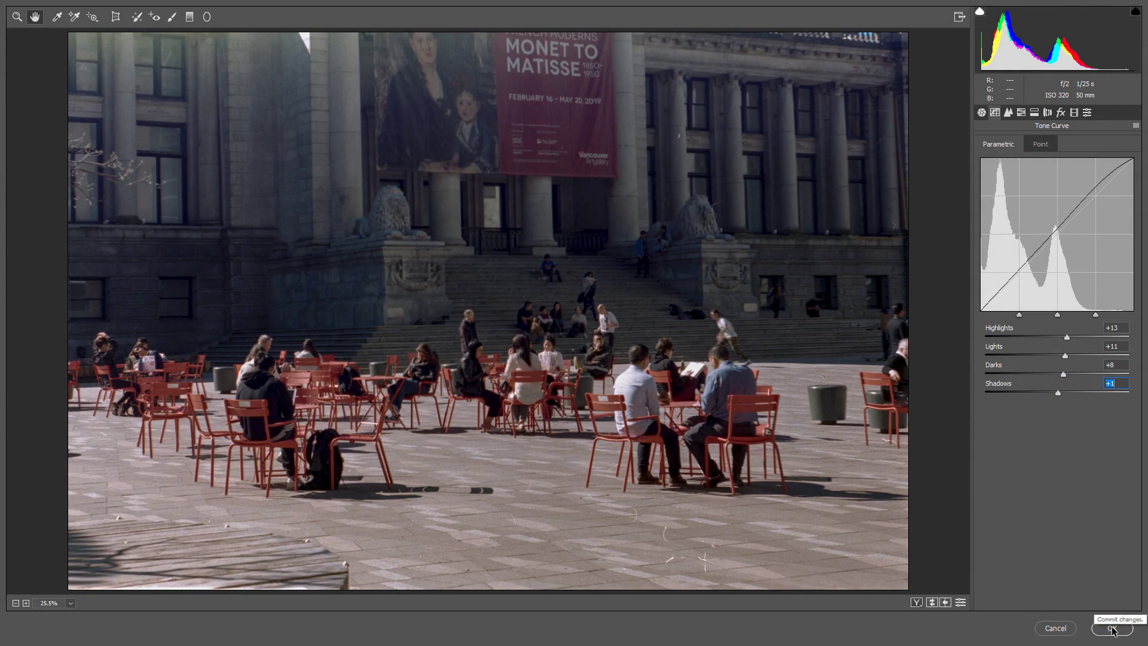
pyautogui.click(1114, 629)
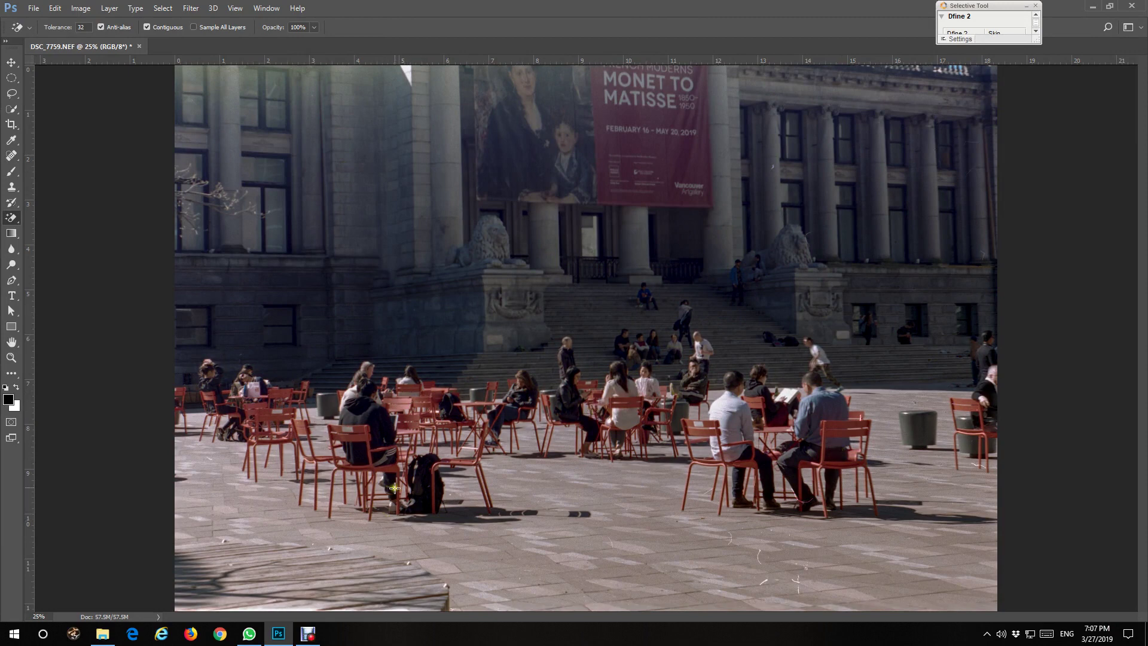
# Step: Sharpen in Camera Raw's Detail tab with Amount 54, Radius 1.7, Detail 41, Masking 60, and apply
pyautogui.click(194, 12)
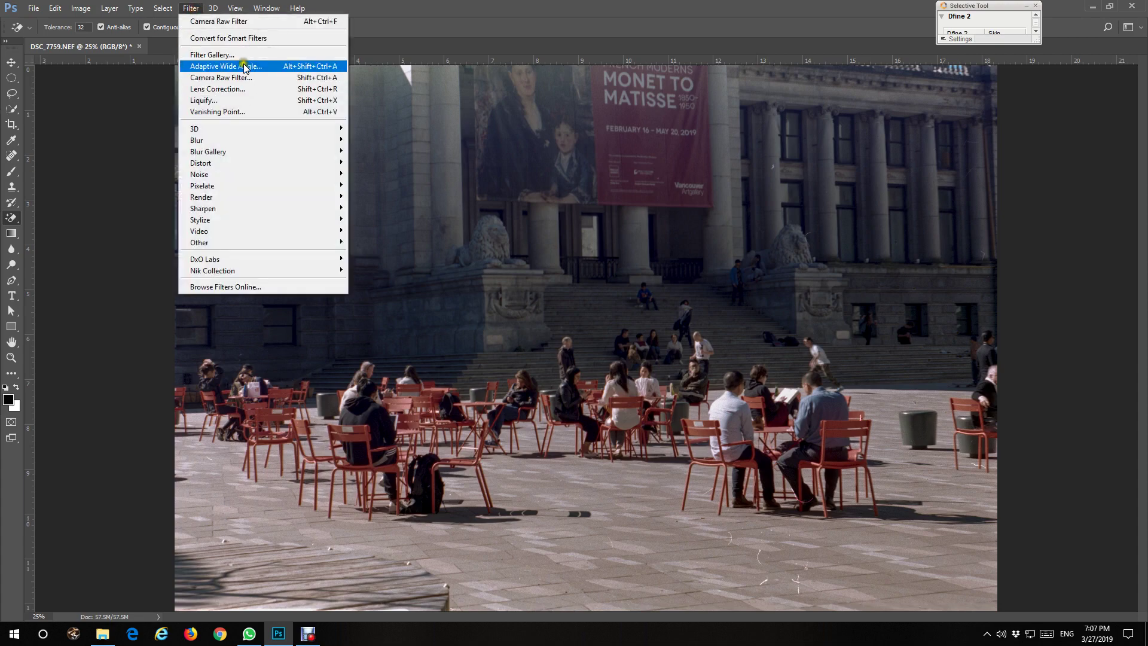
pyautogui.click(234, 77)
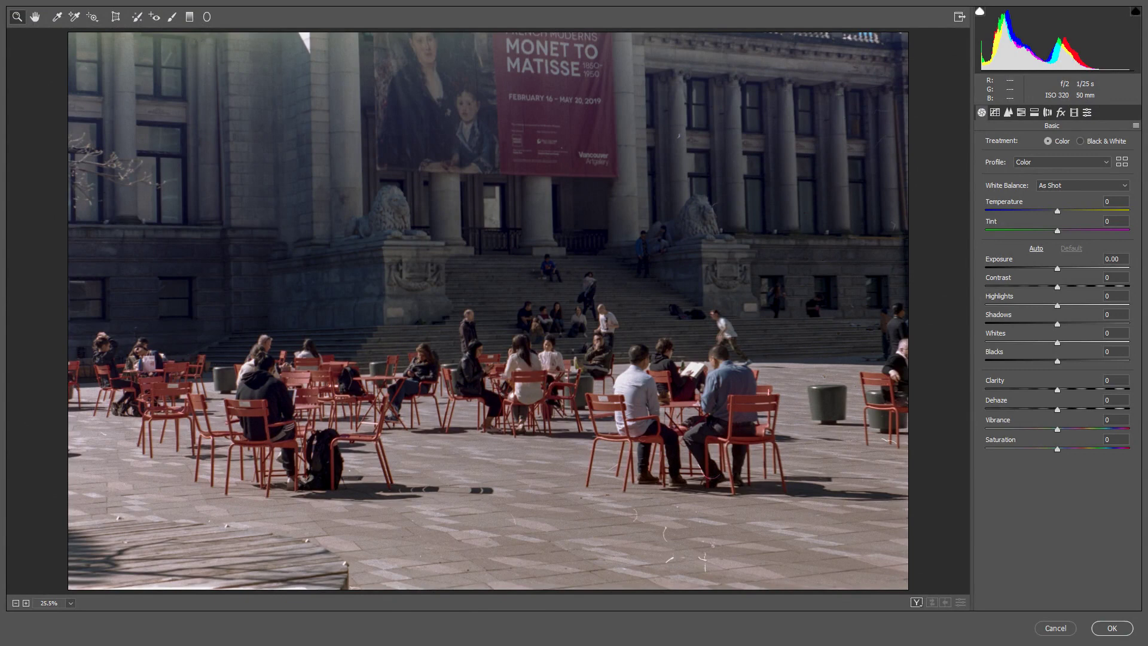
pyautogui.click(1008, 112)
pyautogui.click(987, 161)
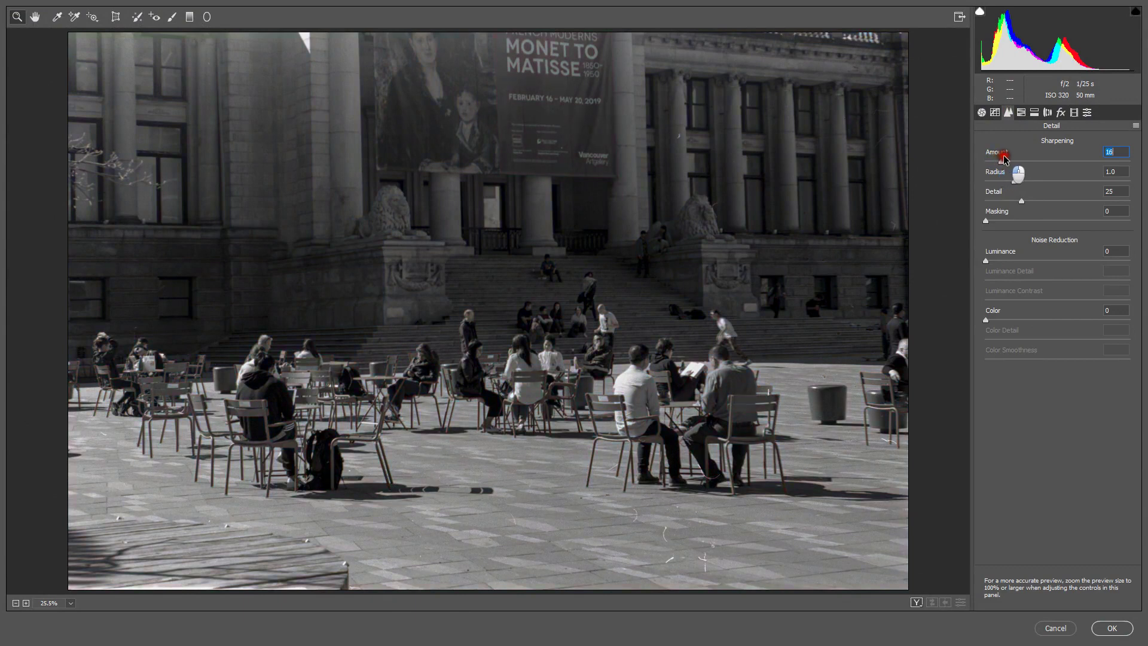
pyautogui.moveTo(990, 158)
pyautogui.mouseDown()
pyautogui.moveTo(1038, 158)
pyautogui.moveTo(1021, 180)
pyautogui.mouseUp()
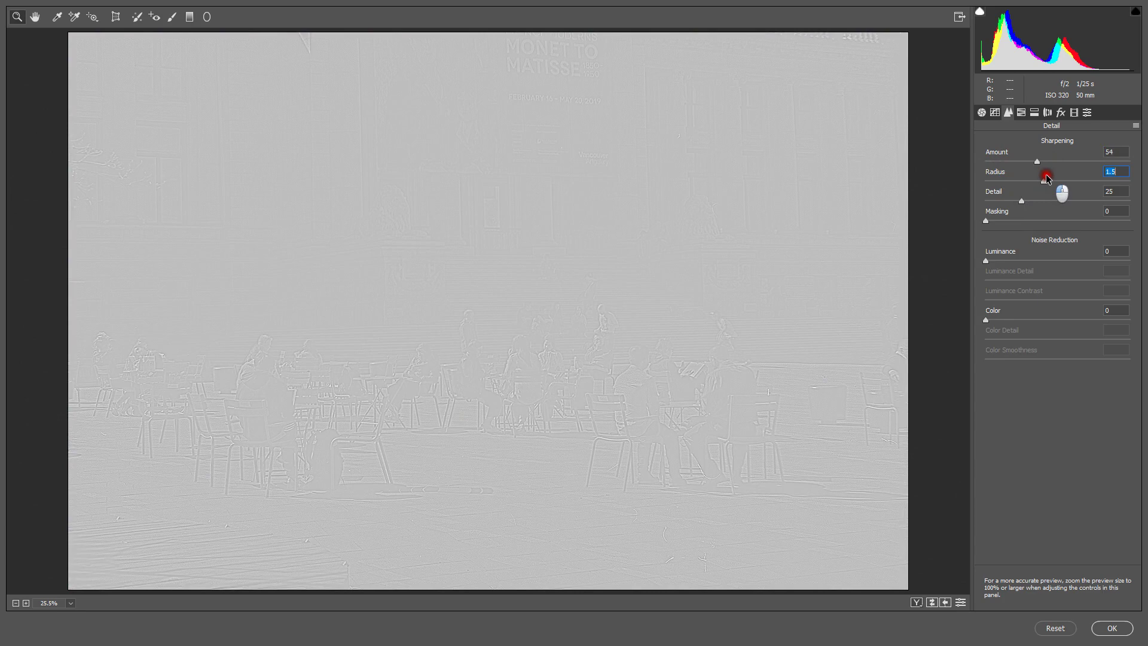
pyautogui.moveTo(1045, 177)
pyautogui.mouseDown()
pyautogui.moveTo(1141, 182)
pyautogui.moveTo(1035, 204)
pyautogui.moveTo(1063, 242)
pyautogui.mouseUp()
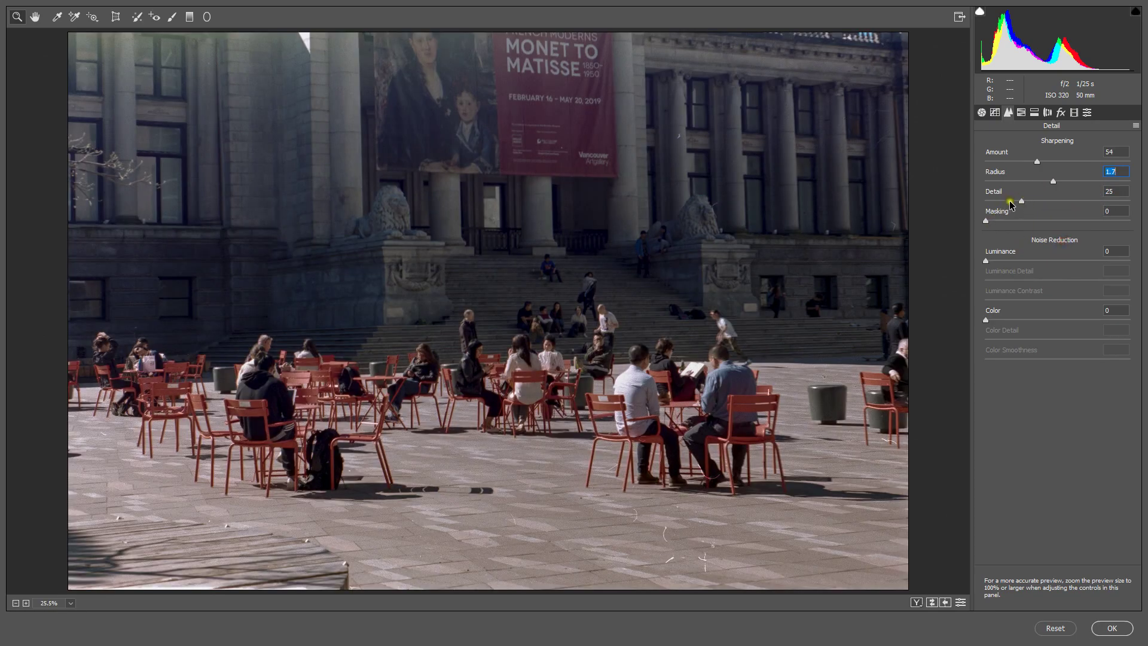
pyautogui.moveTo(1022, 203); pyautogui.dragTo(1044, 197)
pyautogui.moveTo(986, 222); pyautogui.dragTo(1031, 226)
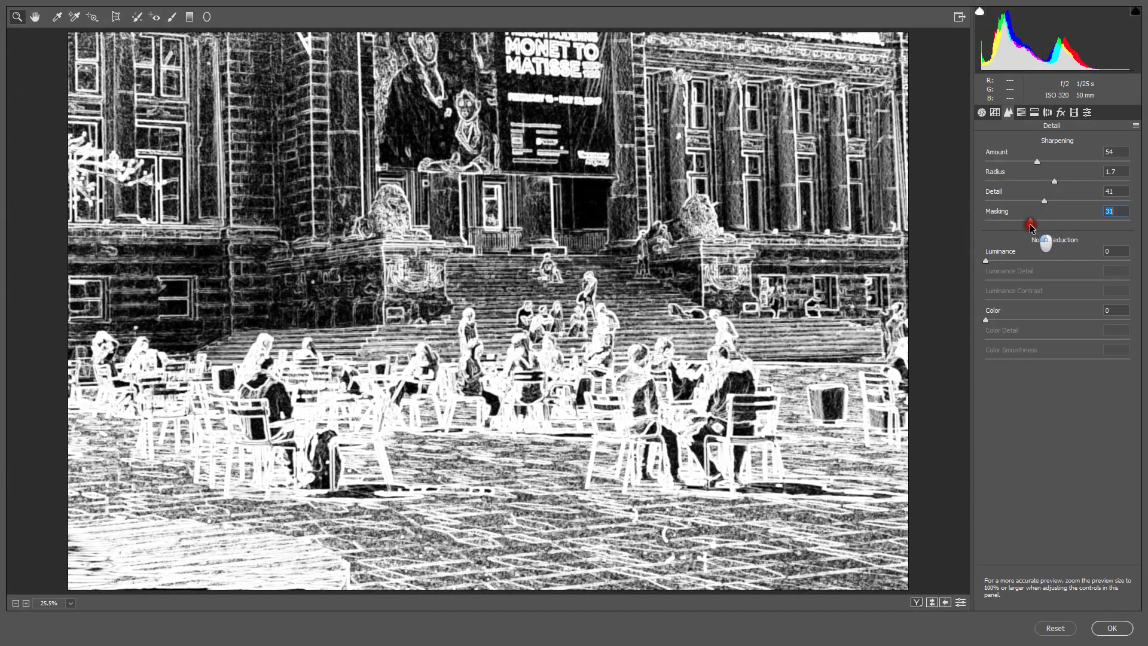
pyautogui.moveTo(1032, 227); pyautogui.dragTo(1072, 229)
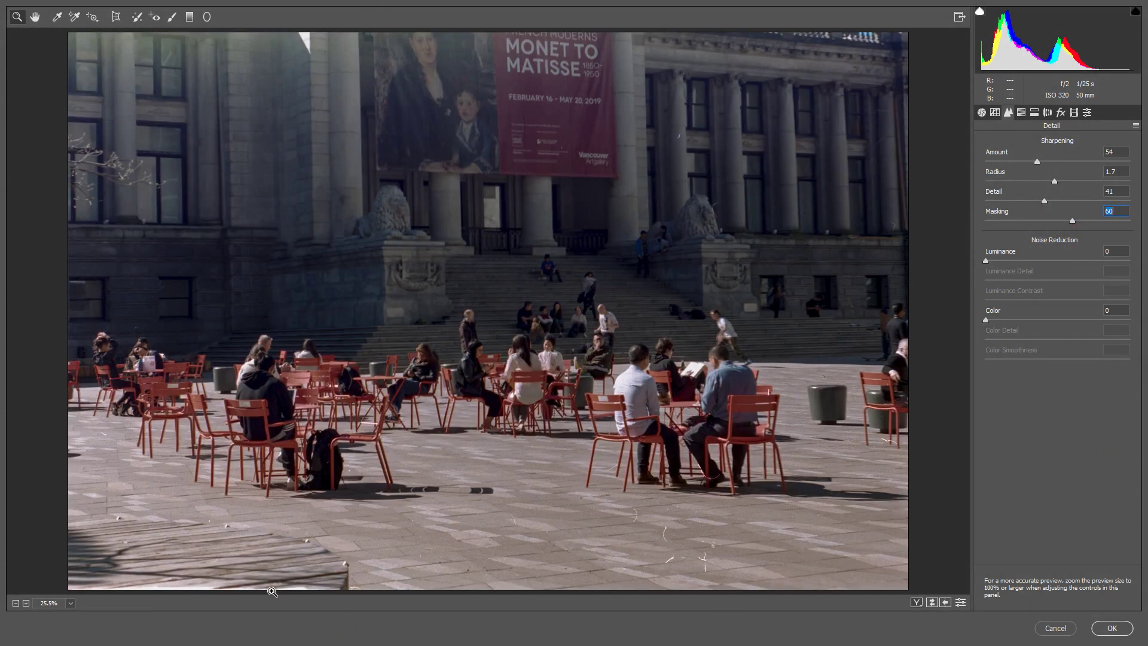
pyautogui.click(1113, 629)
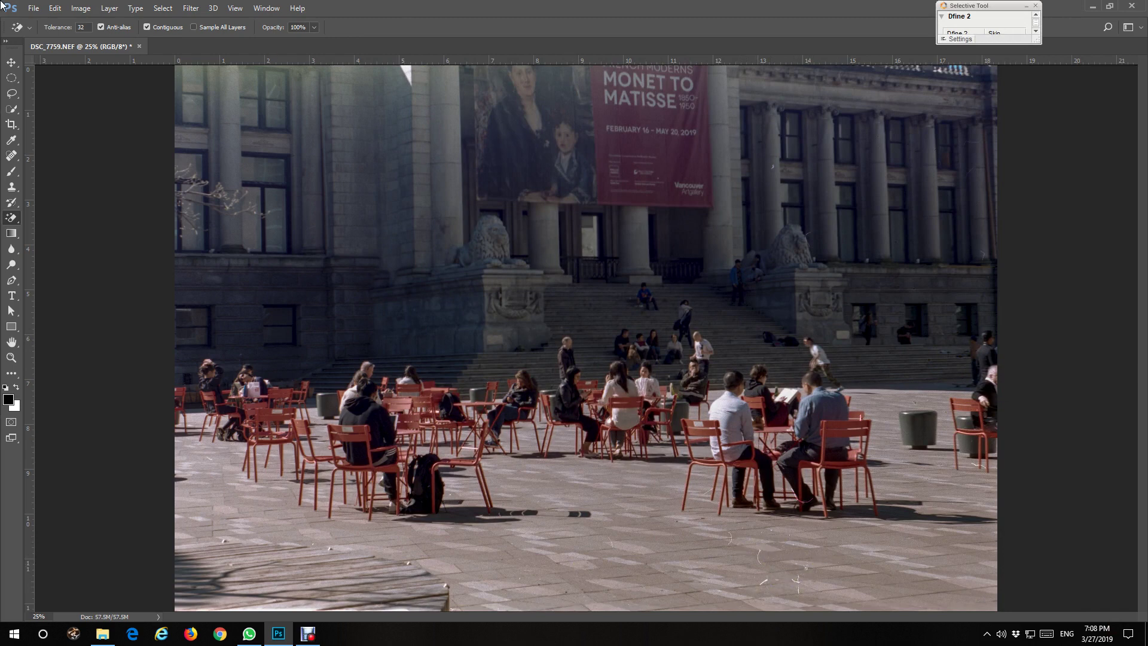
# Step: Select the Spot Healing Brush and set its size to 49 px
pyautogui.click(12, 156)
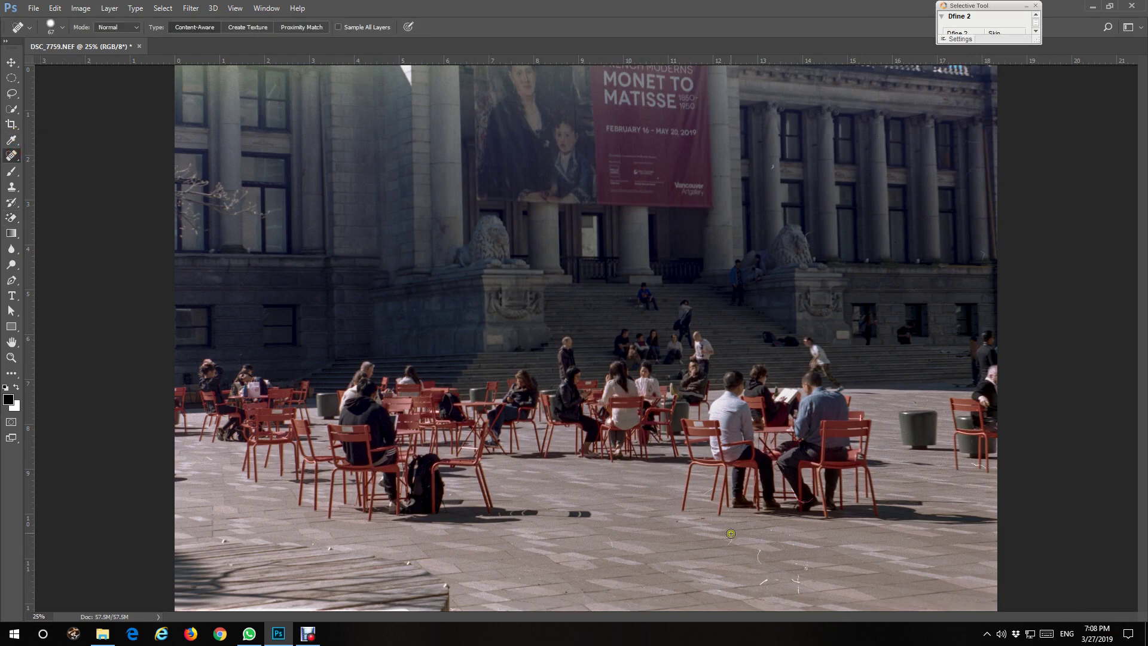
pyautogui.click(63, 26)
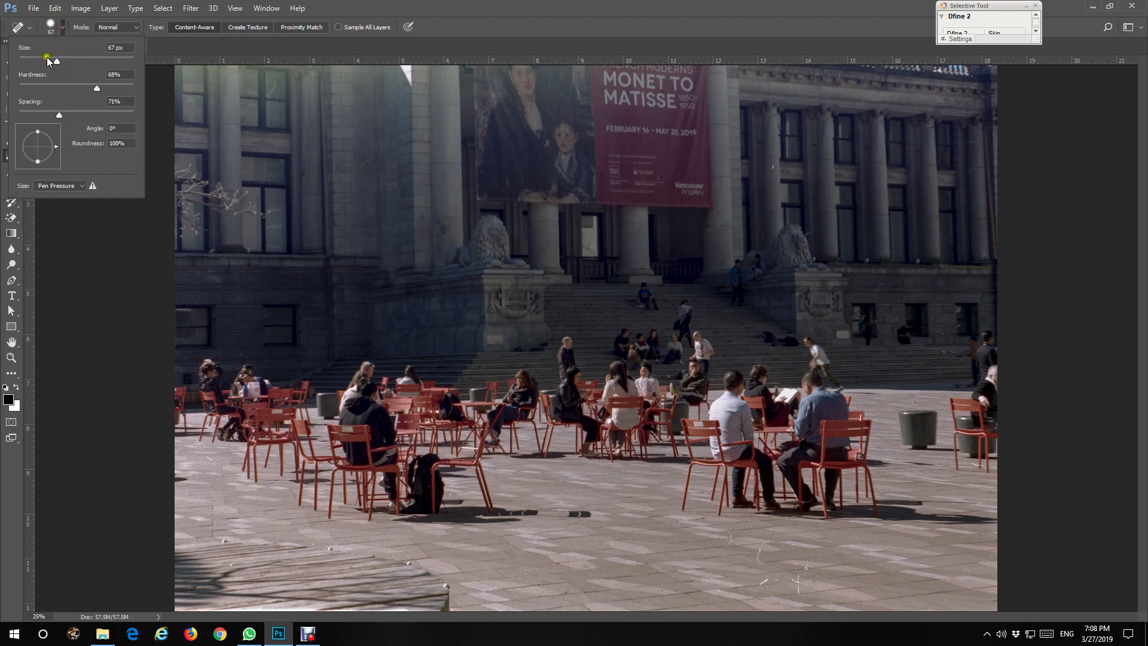
pyautogui.moveTo(56, 59); pyautogui.dragTo(47, 61)
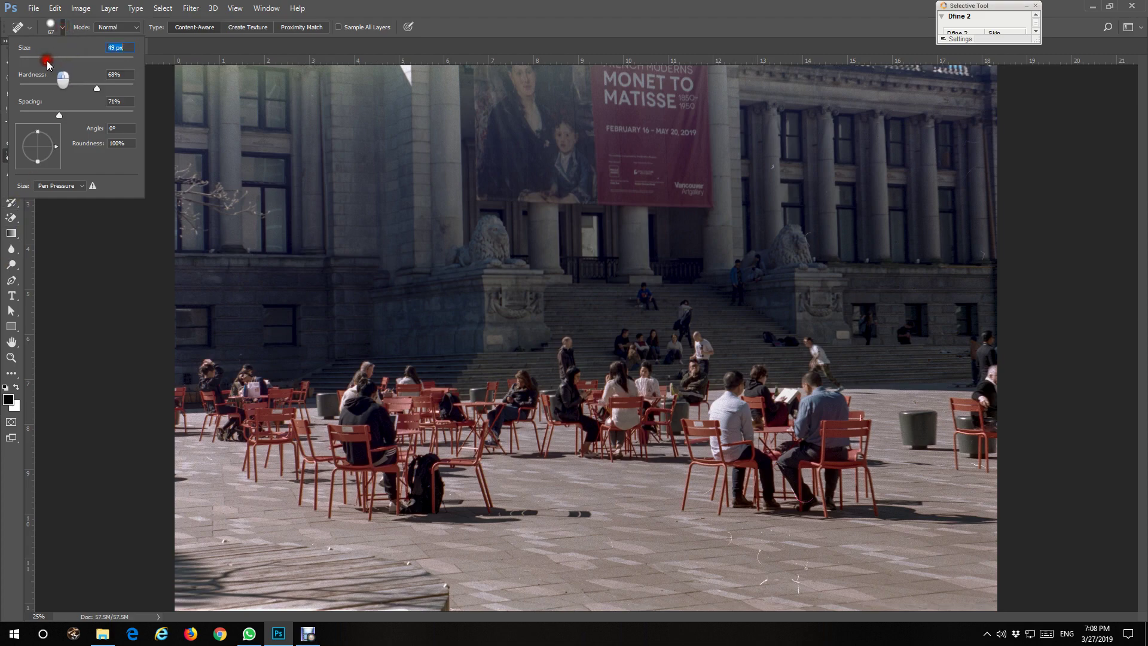
pyautogui.click(122, 293)
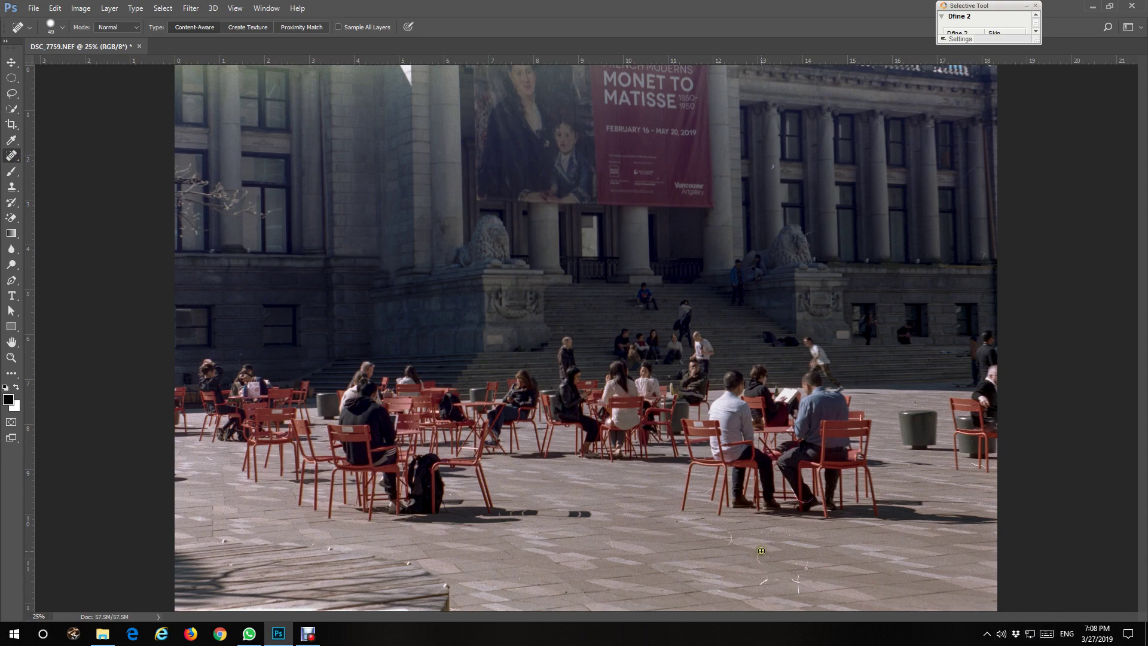
# Step: Heal the scratches and dust spots on the pavement and the speck on the building column
pyautogui.moveTo(759, 550); pyautogui.dragTo(759, 571)
pyautogui.click(767, 580)
pyautogui.click(798, 578)
pyautogui.click(797, 580)
pyautogui.click(805, 567)
pyautogui.click(790, 534)
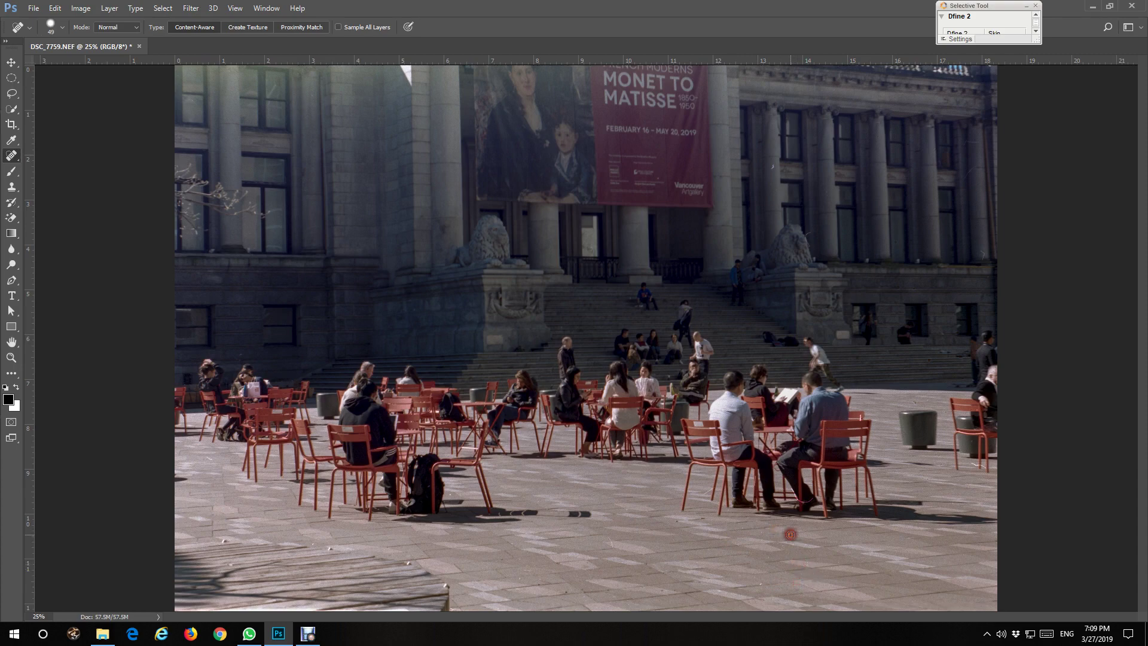
pyautogui.click(763, 586)
pyautogui.click(773, 165)
pyautogui.click(55, 9)
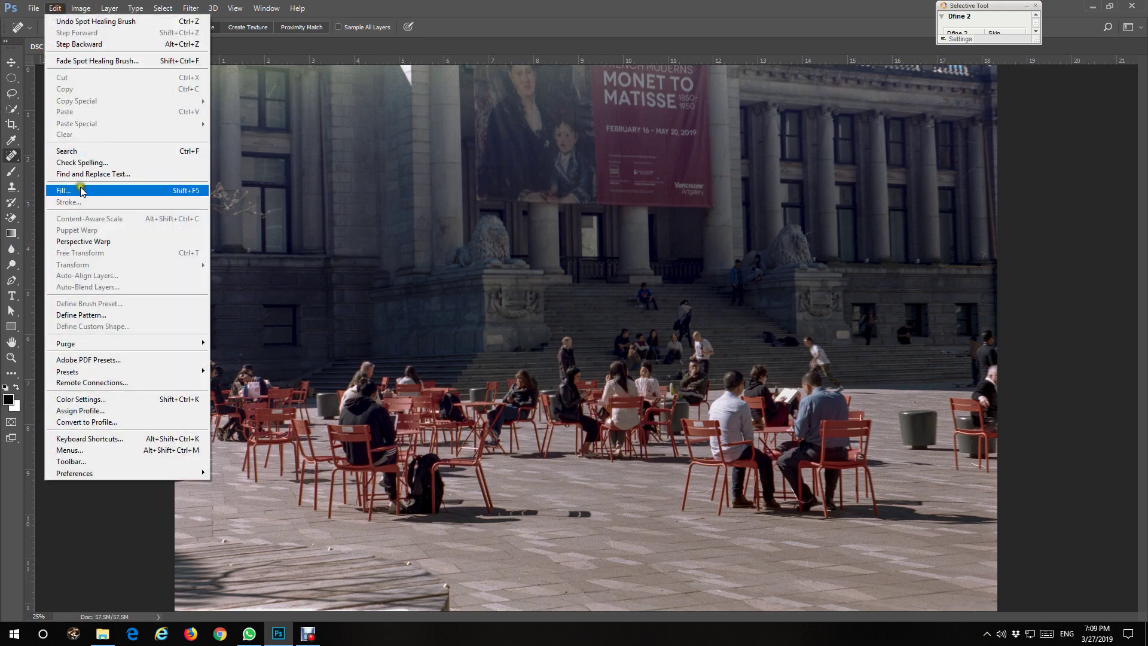
# Step: Start a Save As and open the Photos folder on Seagate (F:)
pyautogui.click(508, 10)
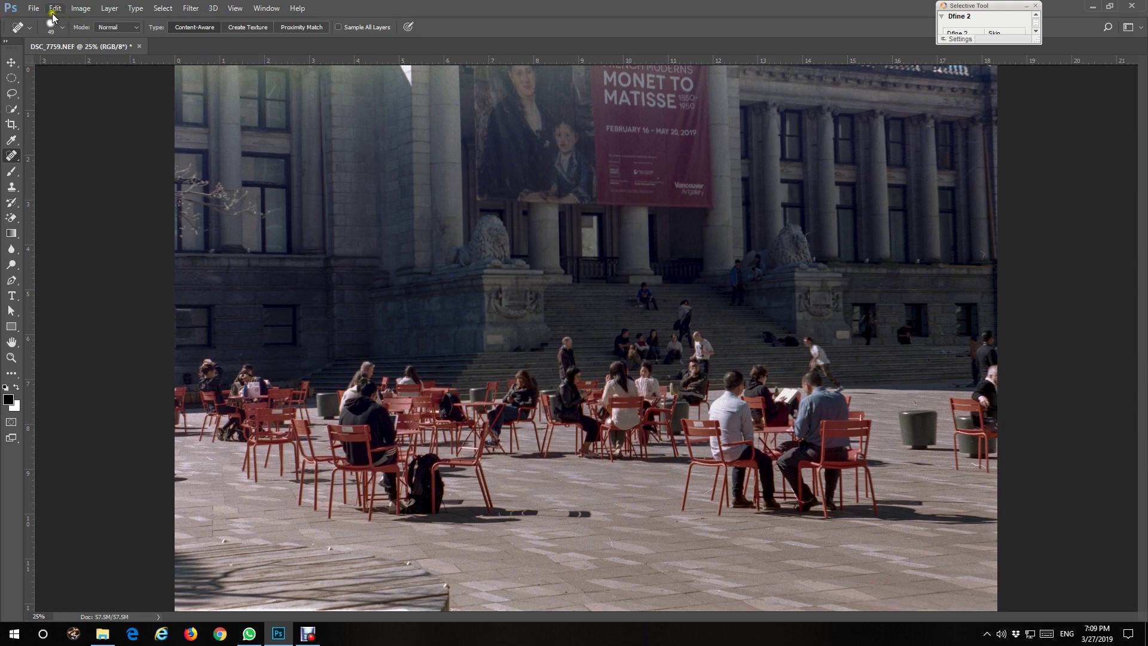
pyautogui.click(33, 9)
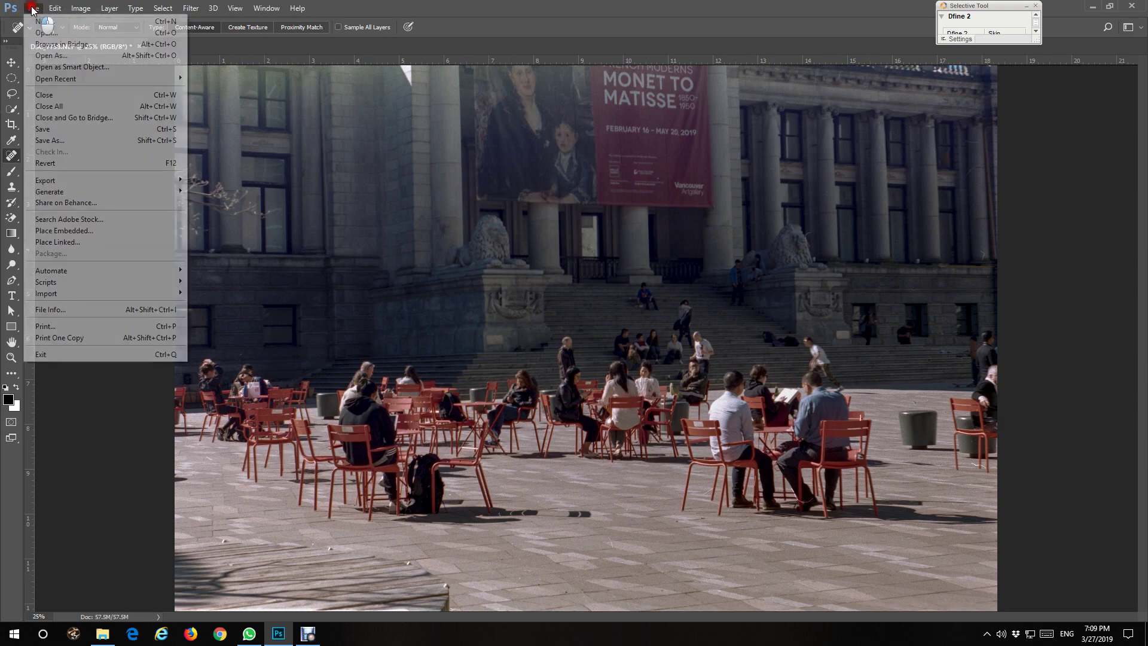
pyautogui.click(67, 141)
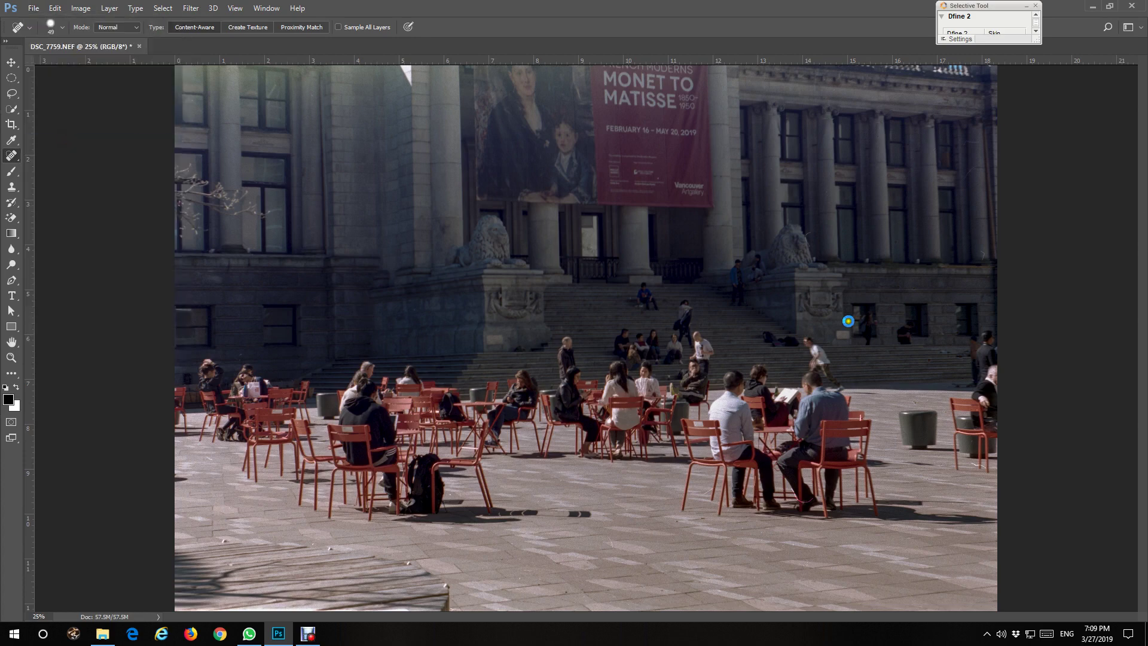
pyautogui.moveTo(53, 179)
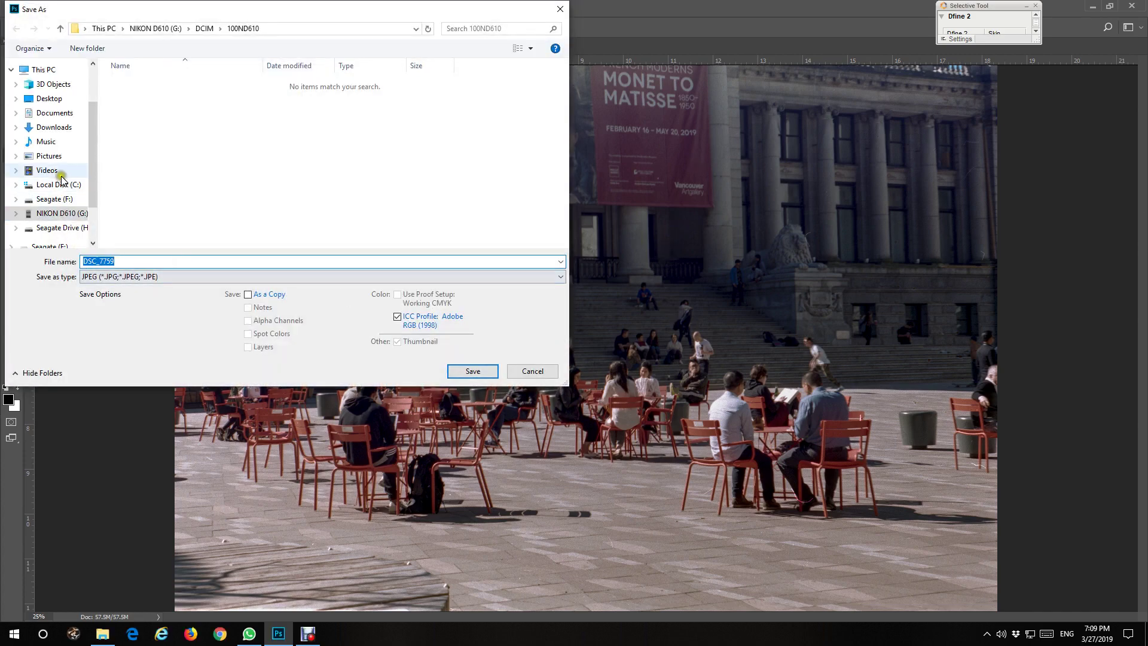
pyautogui.click(60, 201)
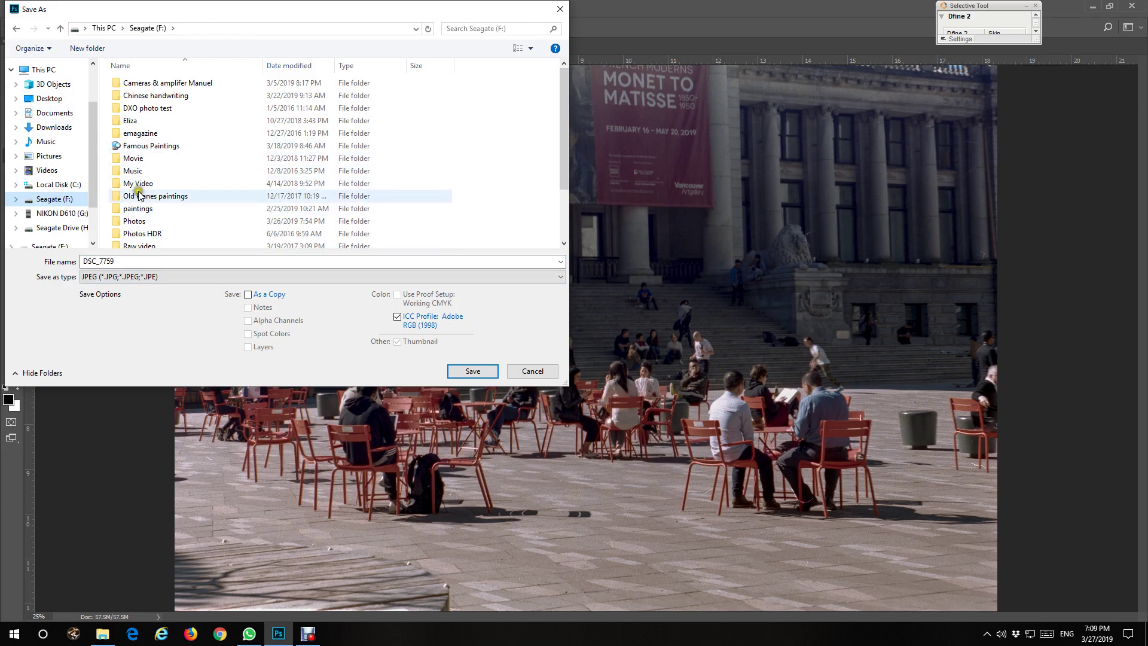
pyautogui.click(149, 221)
pyautogui.doubleClick(150, 222)
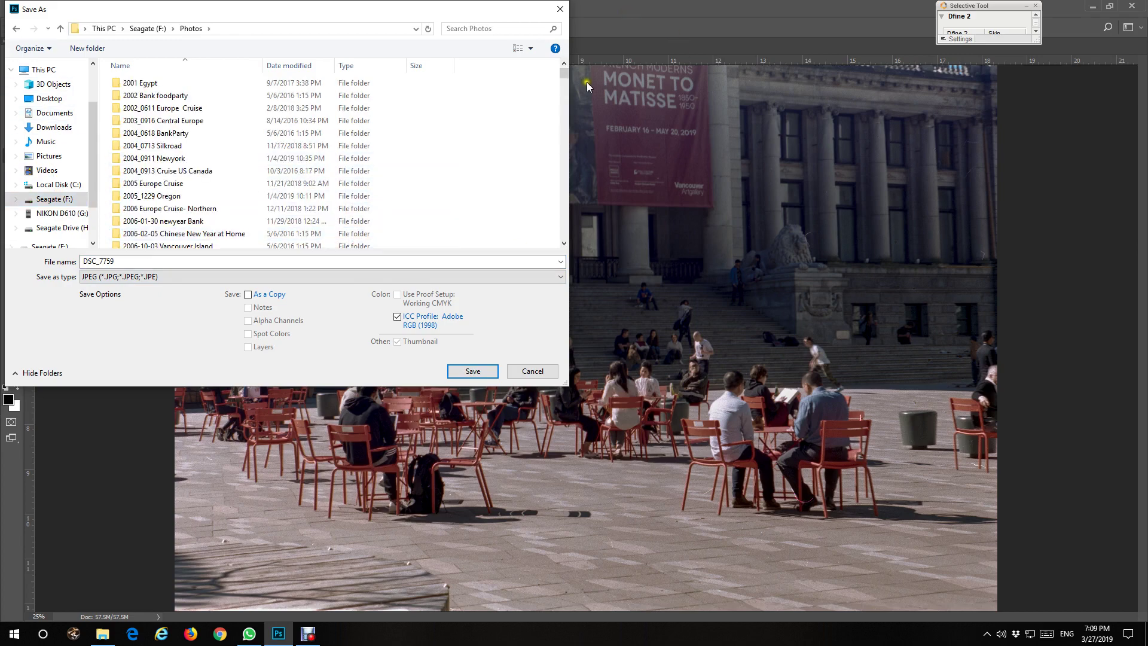
# Step: Pick the film folder inside Photos as the JPEG save destination
pyautogui.moveTo(564, 74); pyautogui.dragTo(561, 173)
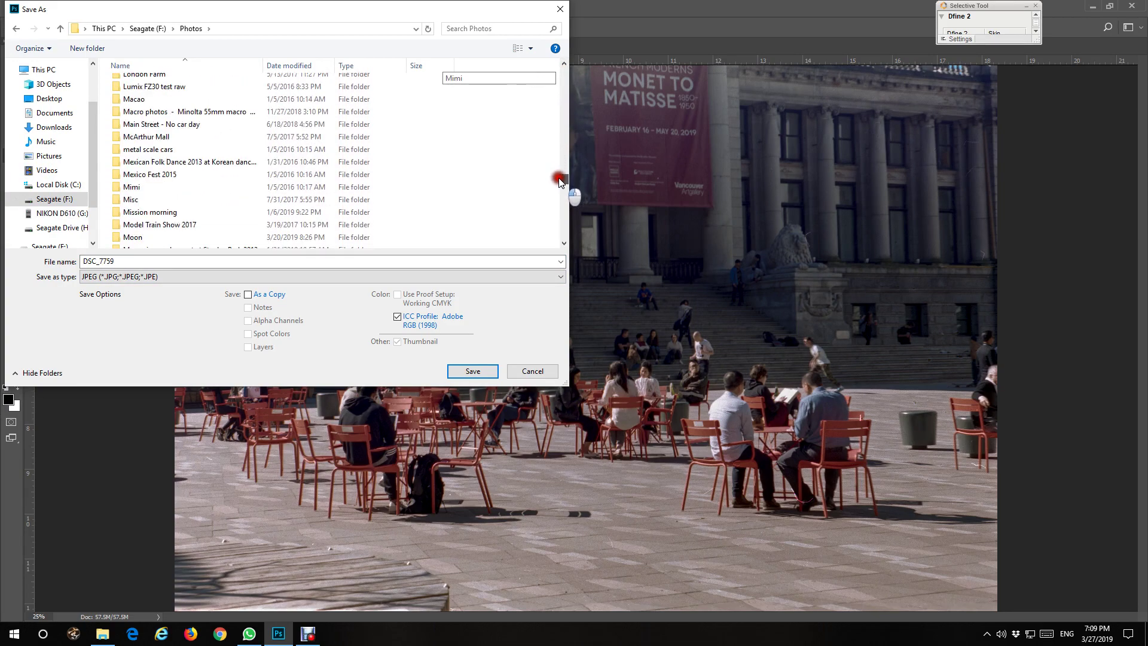
pyautogui.moveTo(561, 172); pyautogui.dragTo(564, 175)
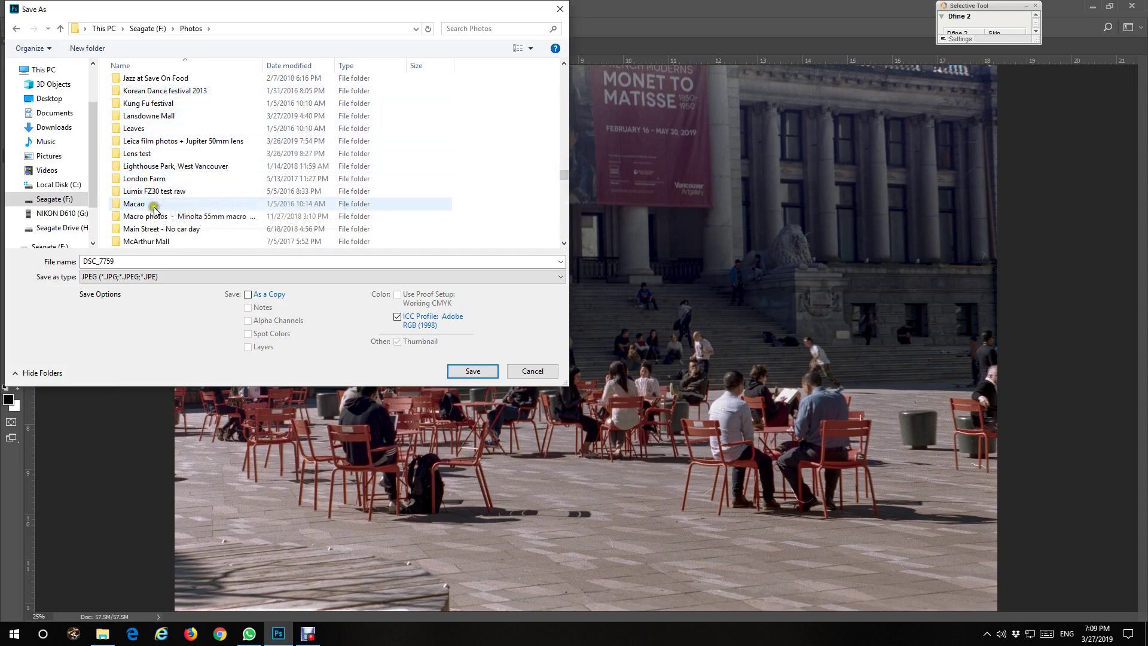
pyautogui.scroll(1, 209, 206)
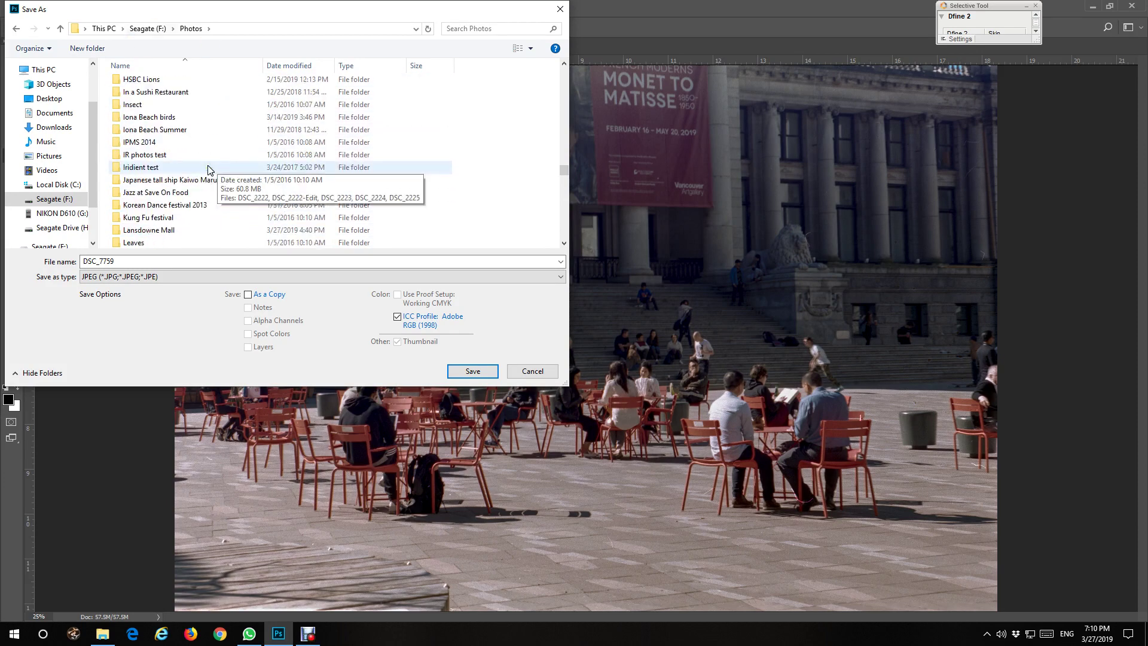
pyautogui.scroll(1, 222, 188)
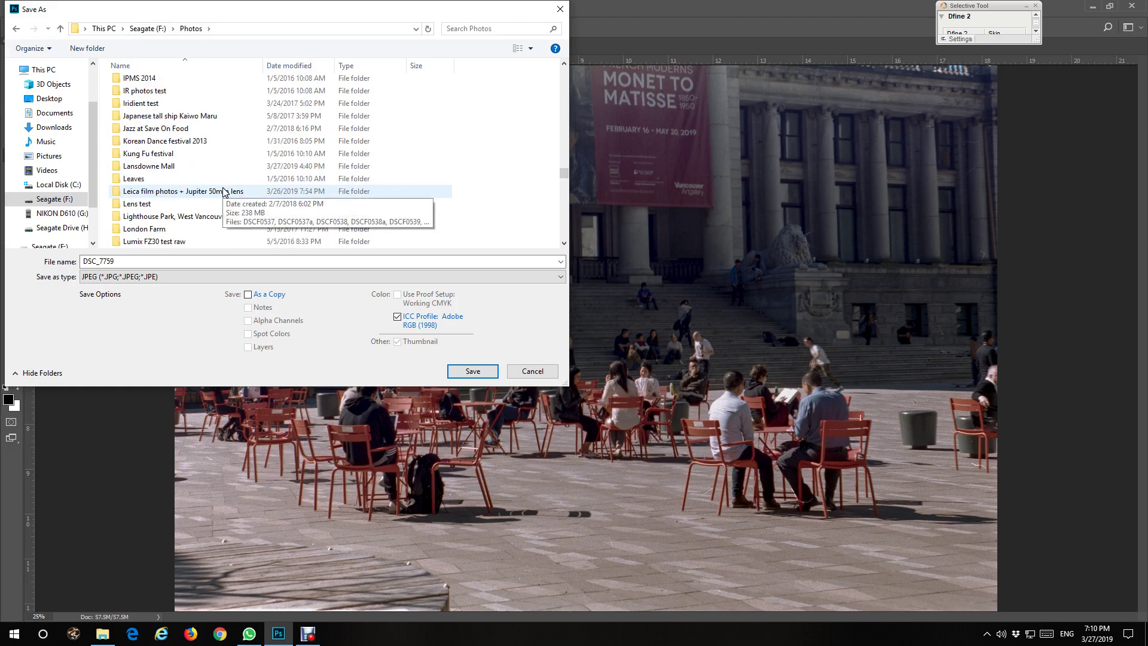
pyautogui.scroll(3, 222, 188)
pyautogui.scroll(4, 224, 186)
pyautogui.scroll(3, 224, 185)
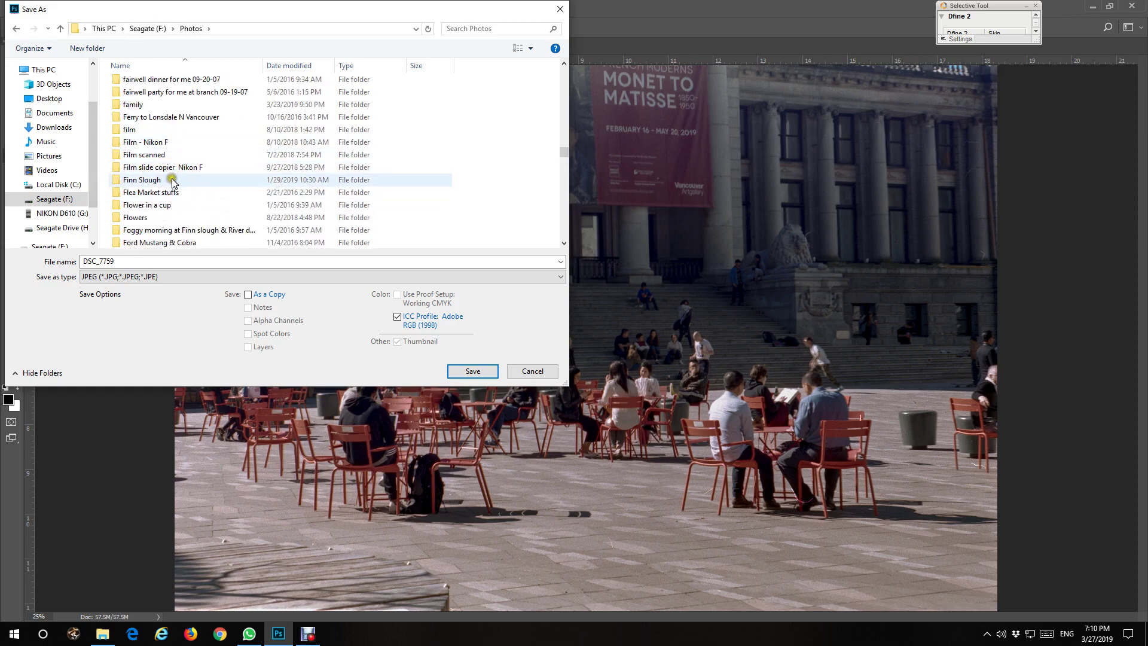
pyautogui.click(131, 132)
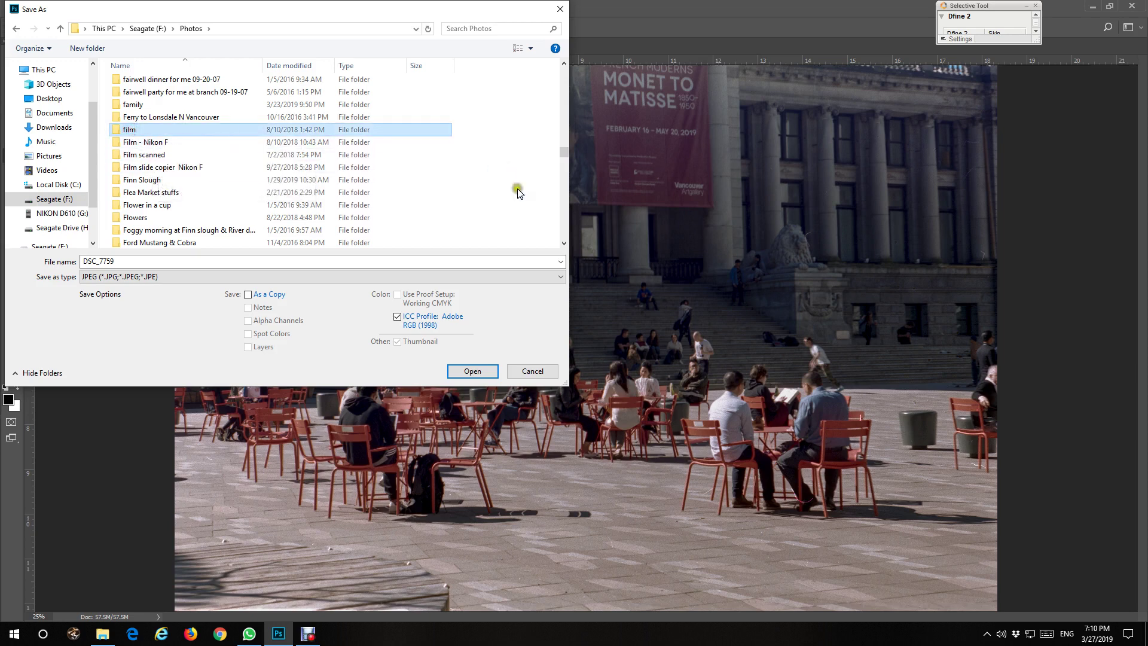